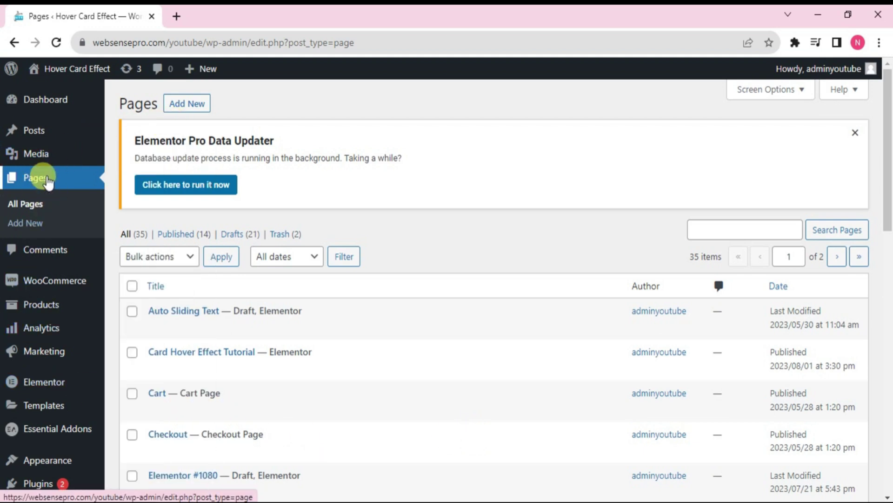
Step: Add a new page titled 'Magic Card Hover Effect' and launch it in Elementor
{"action": "left_click", "coordinate": [47, 180]}
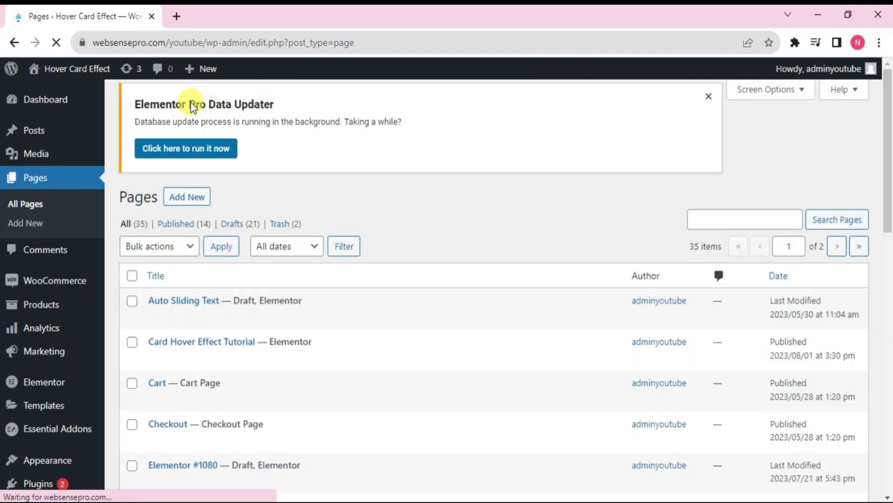
{"action": "left_click", "coordinate": [189, 103]}
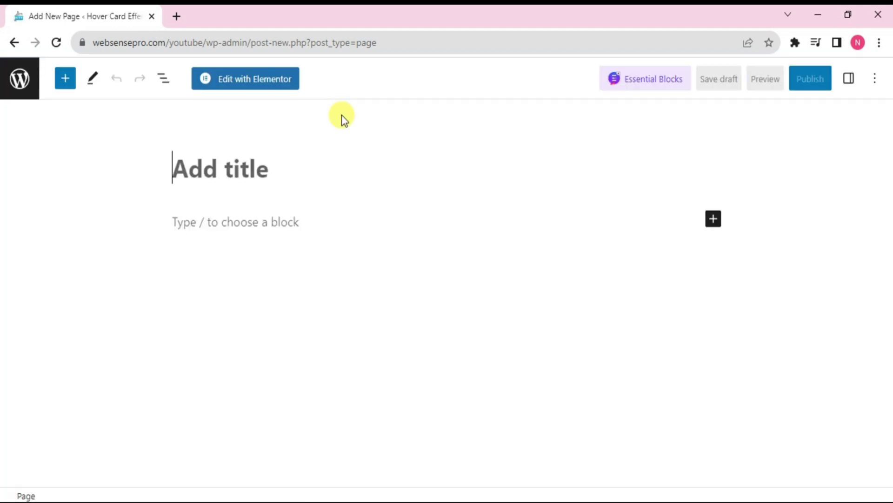
{"action": "type", "text": "Mag"}
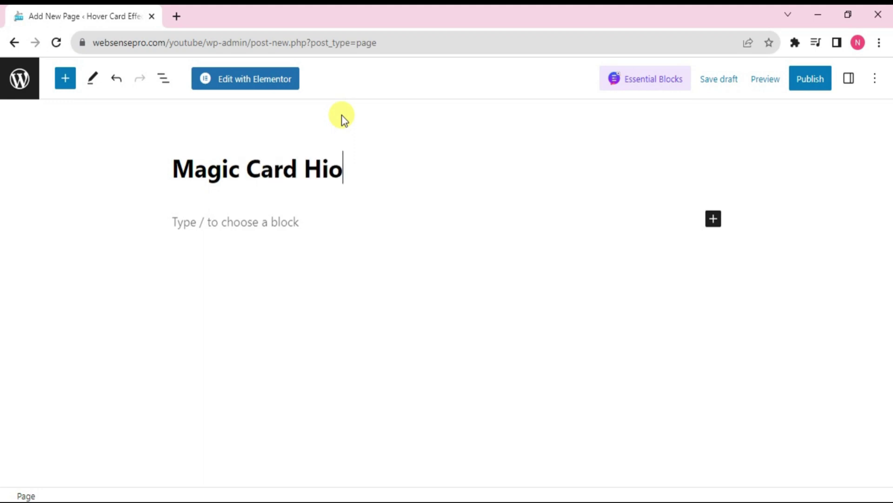
{"action": "type", "text": "ic Card Hio"}
{"action": "key", "text": "BackSpace"}
{"action": "key", "text": "BackSpace"}
{"action": "type", "text": "ov"}
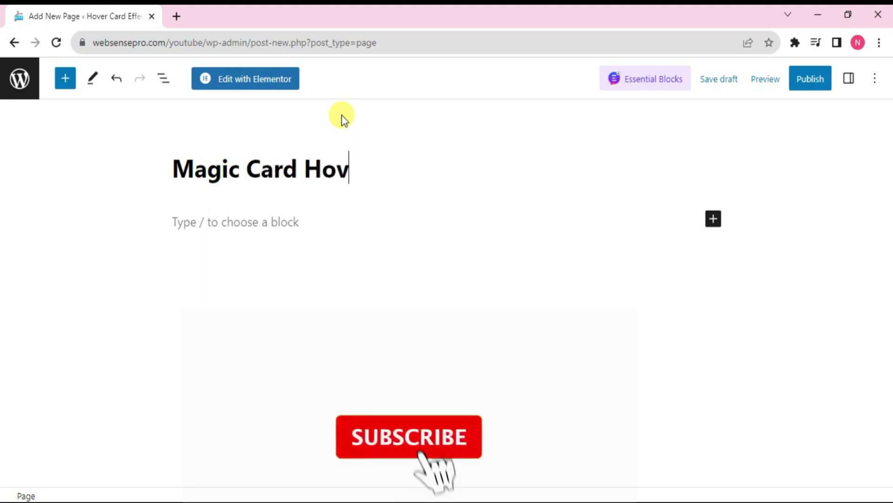
{"action": "type", "text": "er Effect"}
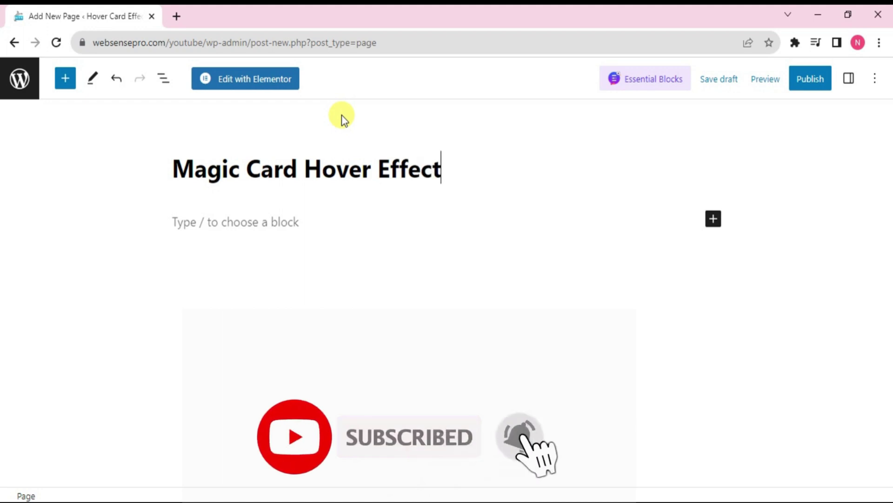
{"action": "left_click", "coordinate": [272, 84]}
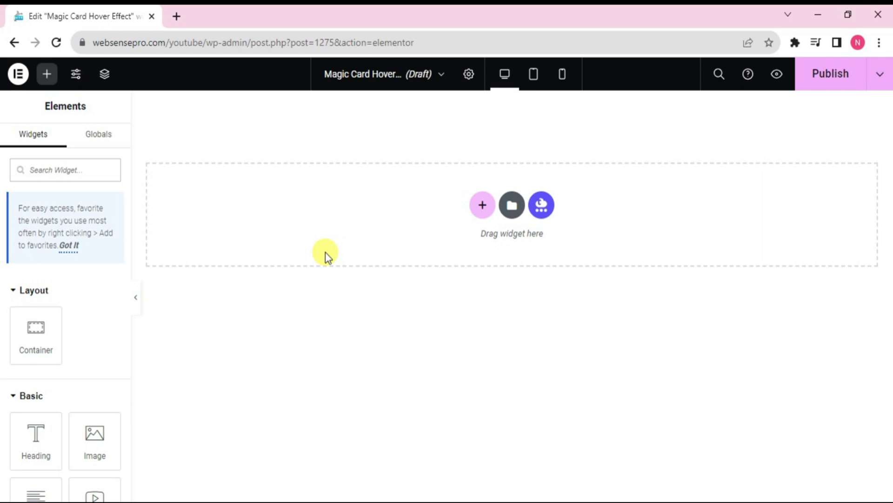
Step: Insert a two-column flexbox container and duplicate one column to make three
{"action": "left_click", "coordinate": [483, 206]}
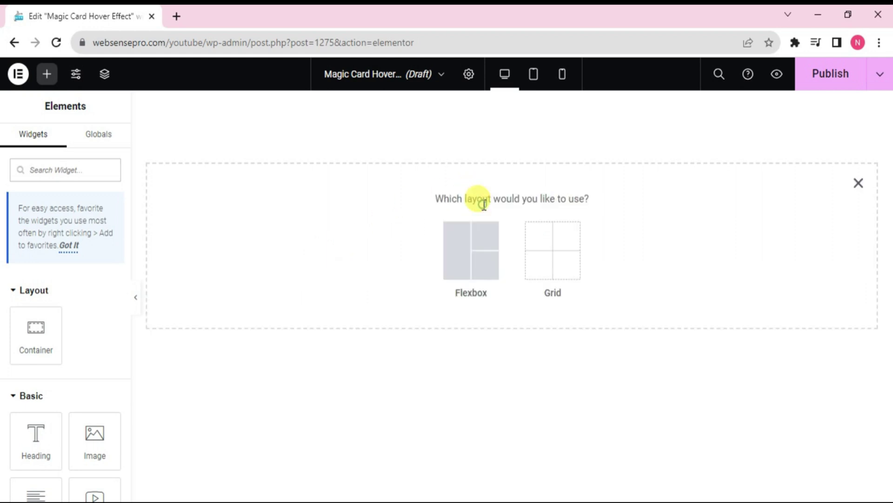
{"action": "left_click", "coordinate": [463, 245]}
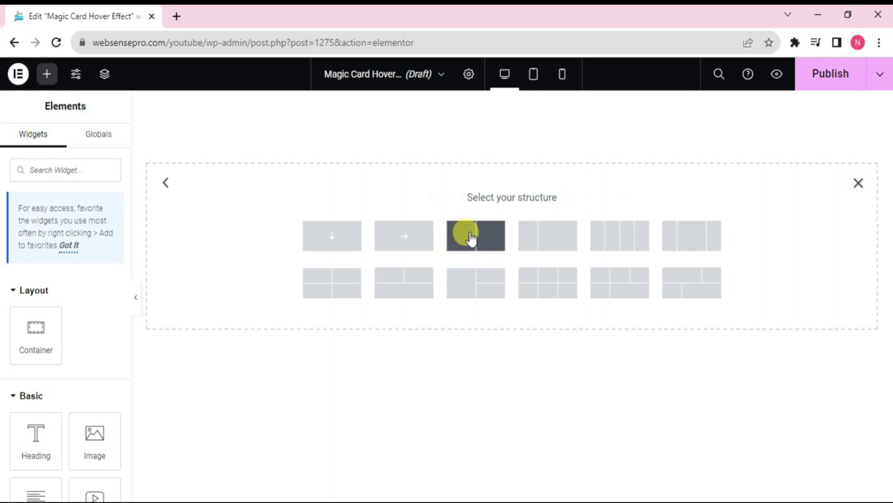
{"action": "left_click", "coordinate": [471, 237]}
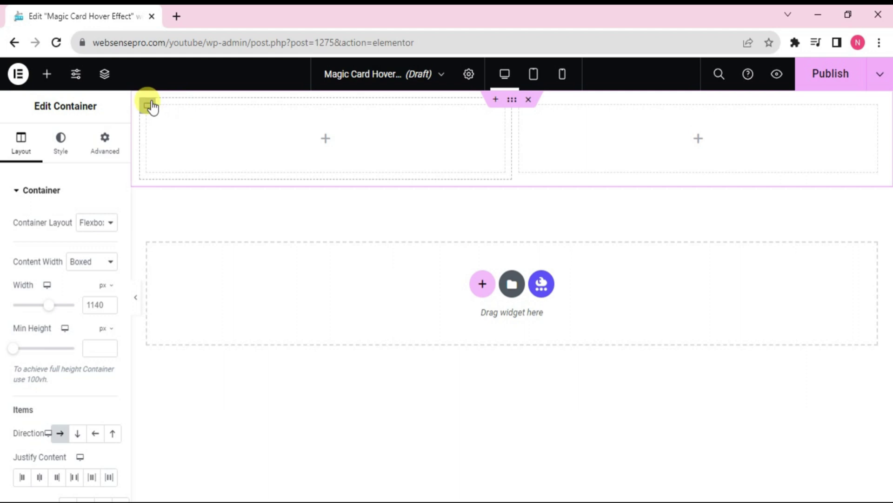
{"action": "right_click", "coordinate": [148, 105]}
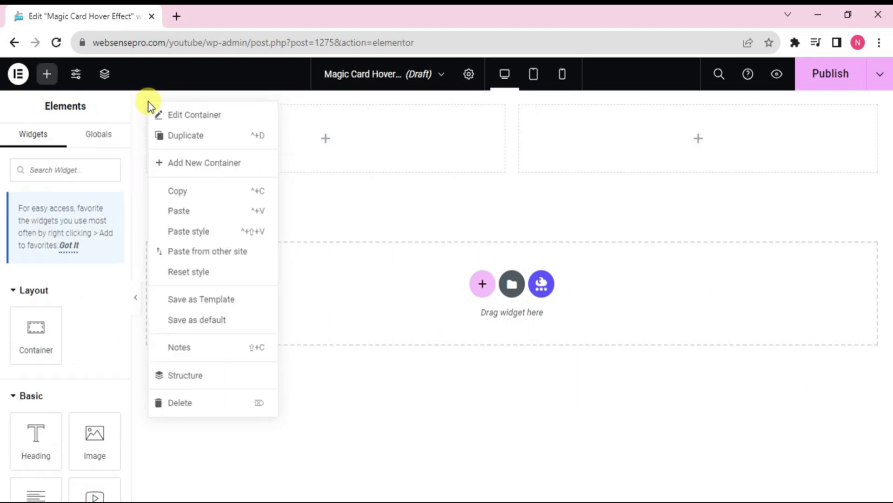
{"action": "left_click", "coordinate": [182, 136]}
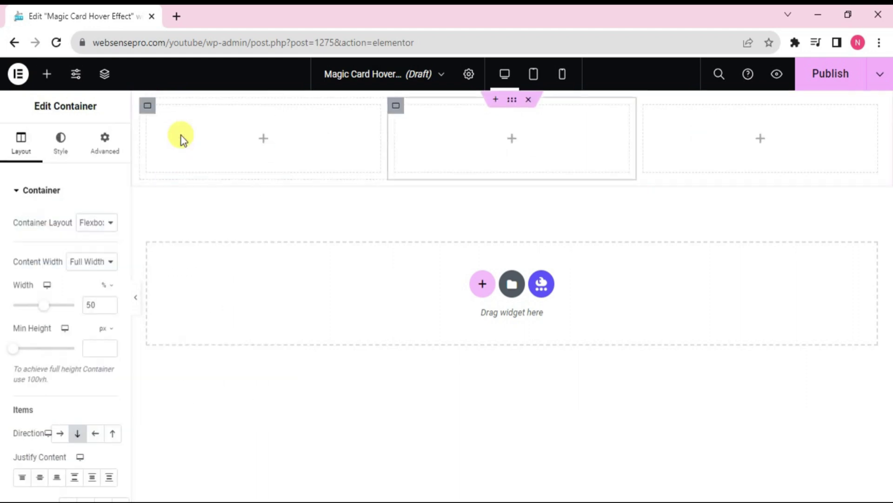
Step: Set the outer container's Align Items to Center and its Min Height to 100 vh
{"action": "left_click", "coordinate": [515, 101]}
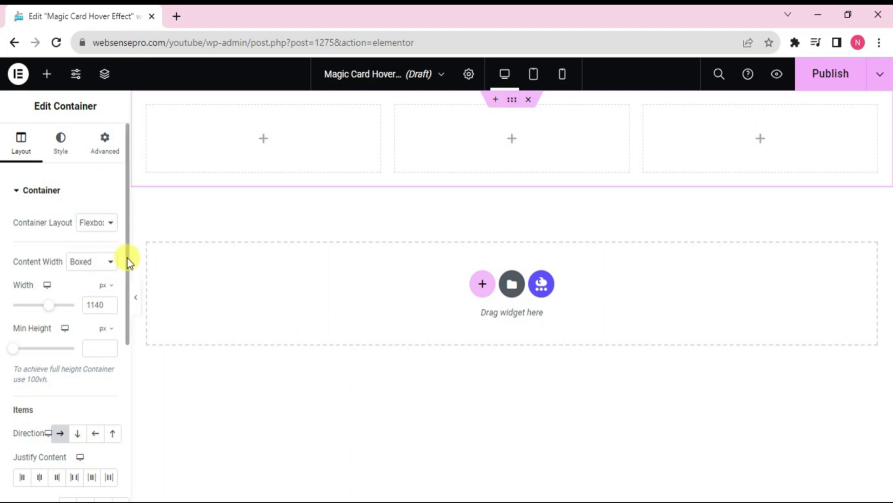
{"action": "left_click_drag", "start_coordinate": [126, 257], "coordinate": [116, 373]}
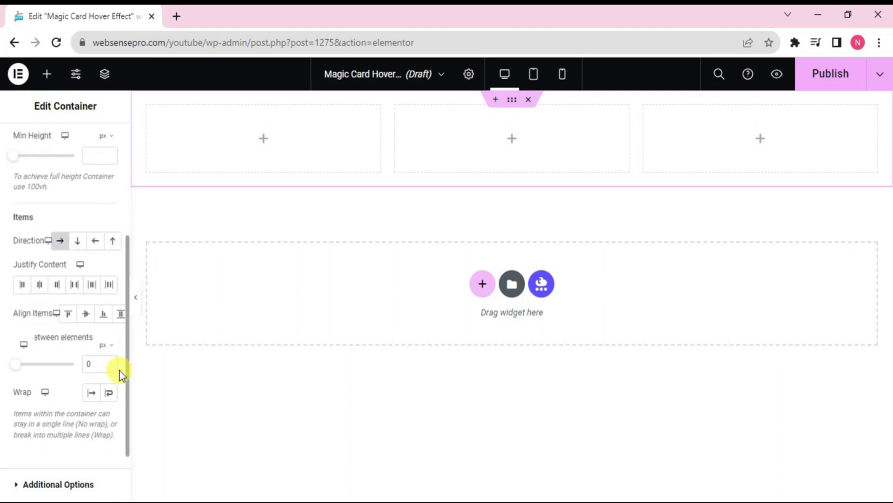
{"action": "left_click", "coordinate": [86, 315]}
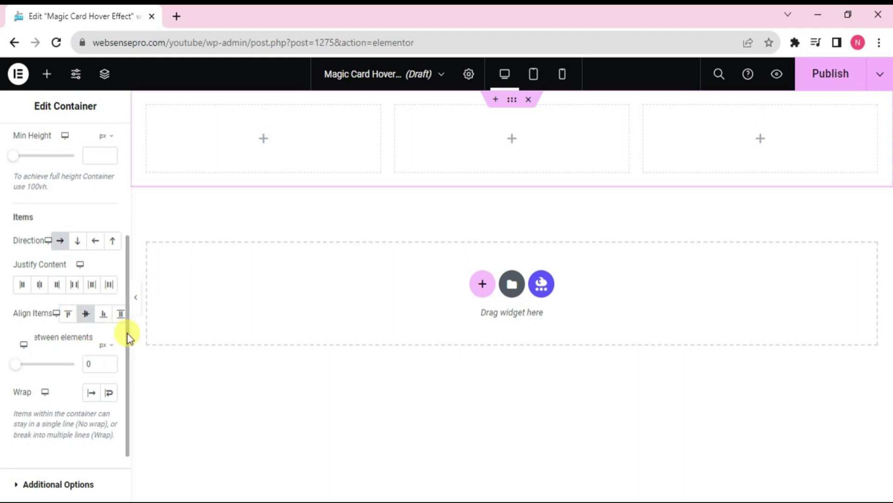
{"action": "scroll", "coordinate": [127, 333], "scroll_direction": "up", "scroll_amount": 4}
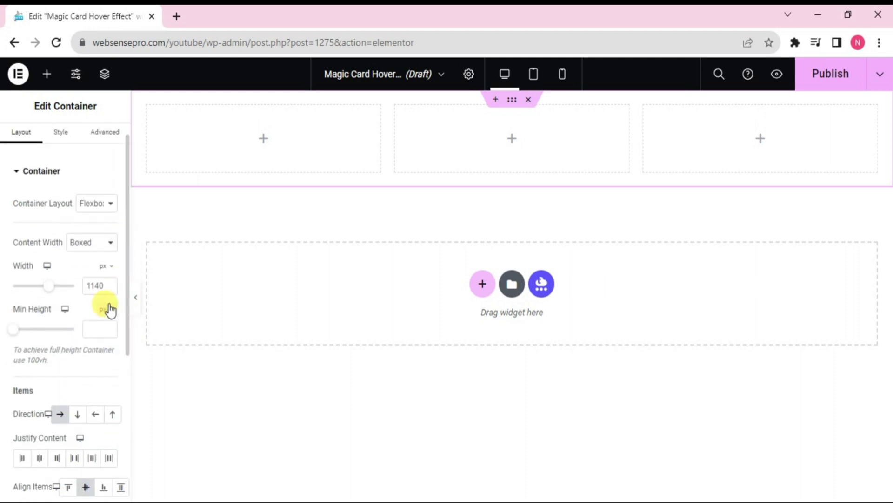
{"action": "left_click", "coordinate": [103, 309]}
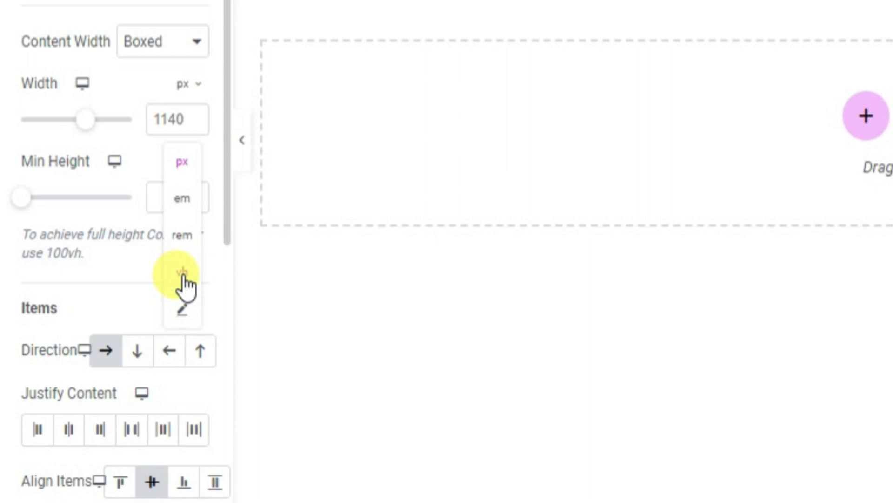
{"action": "left_click", "coordinate": [183, 275]}
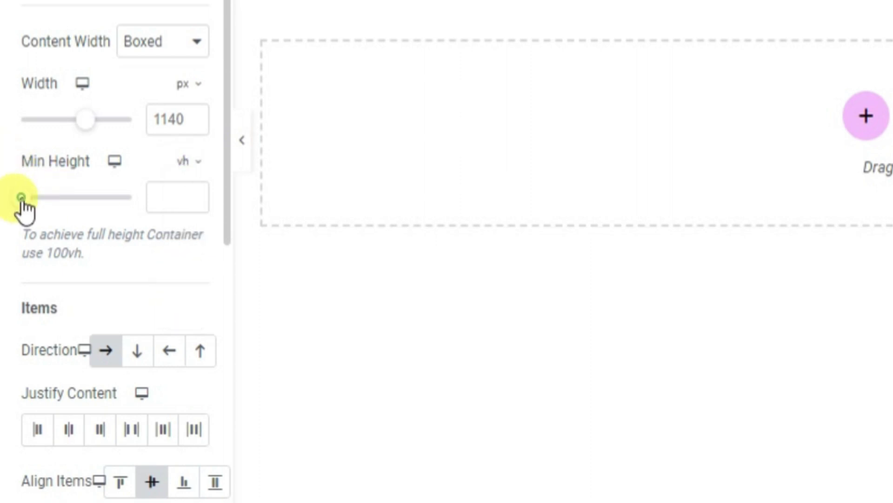
{"action": "left_click_drag", "start_coordinate": [22, 198], "coordinate": [138, 197]}
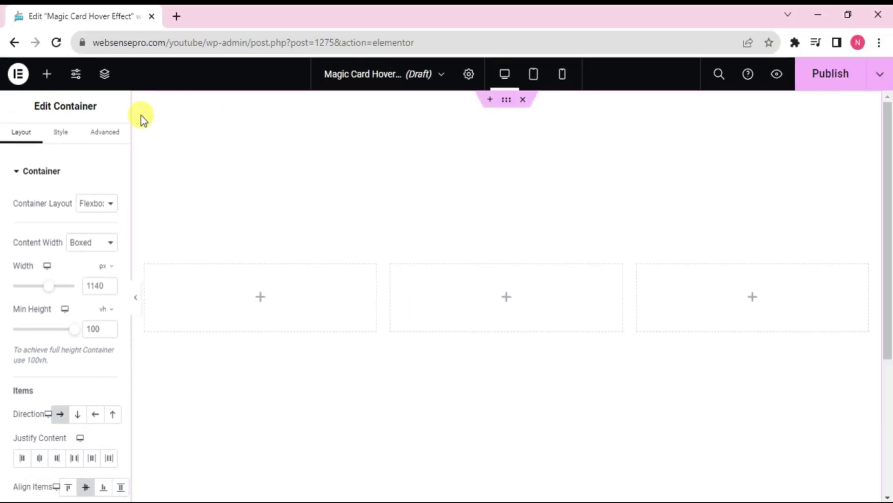
Step: Give the outer container a Classic background in colour #080a17
{"action": "left_click", "coordinate": [73, 136]}
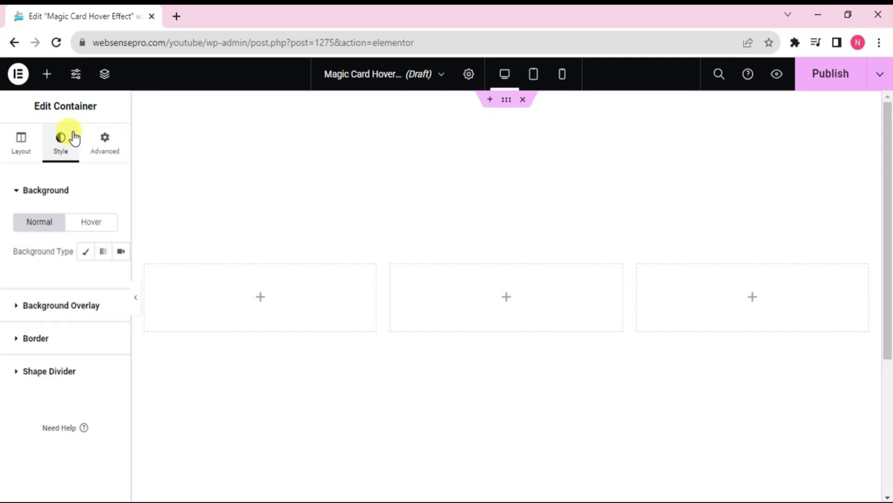
{"action": "left_click", "coordinate": [86, 251]}
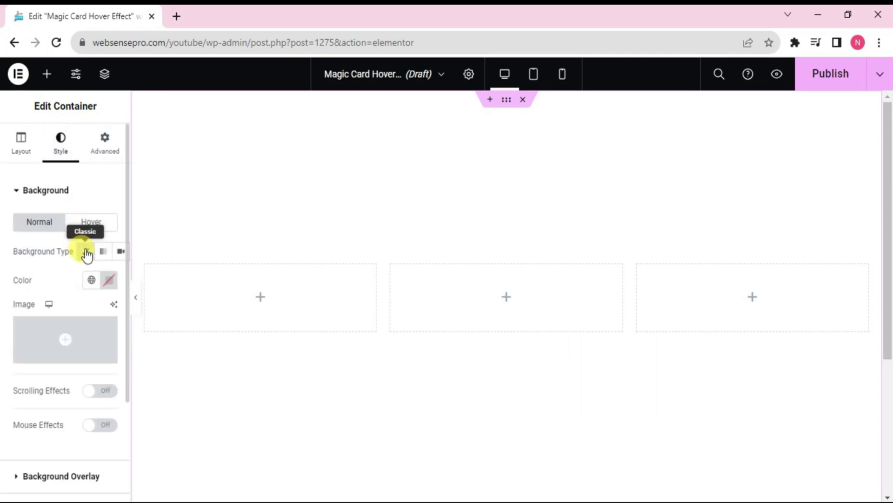
{"action": "left_click", "coordinate": [111, 282]}
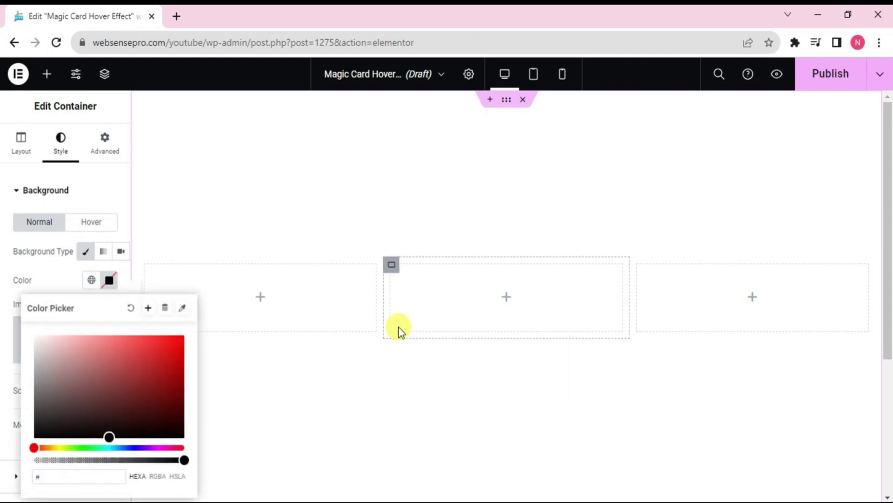
{"action": "type", "text": "#080a1"}
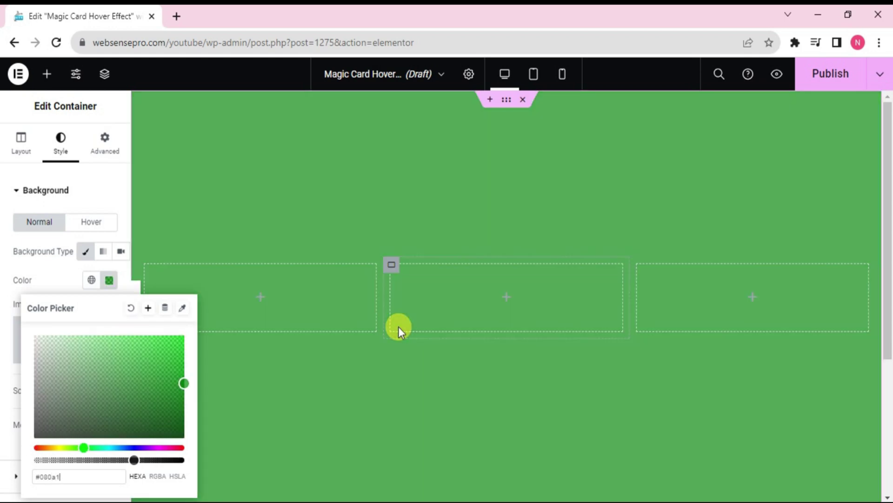
{"action": "type", "text": "7"}
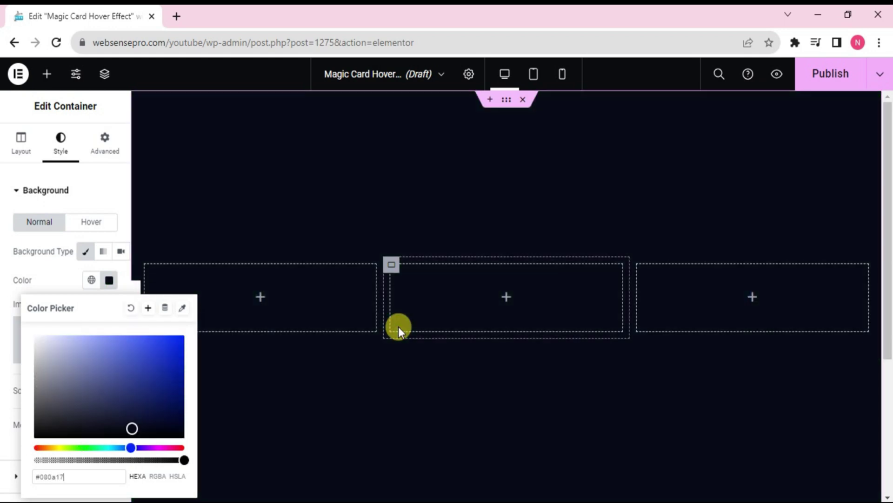
{"action": "left_click", "coordinate": [304, 369]}
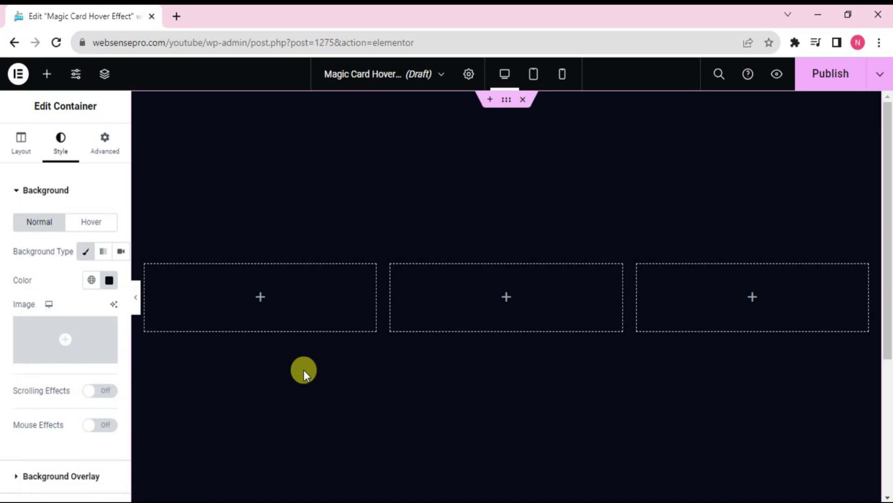
Step: Drop a new container into the middle column and give the column 20 px padding
{"action": "left_click", "coordinate": [46, 75]}
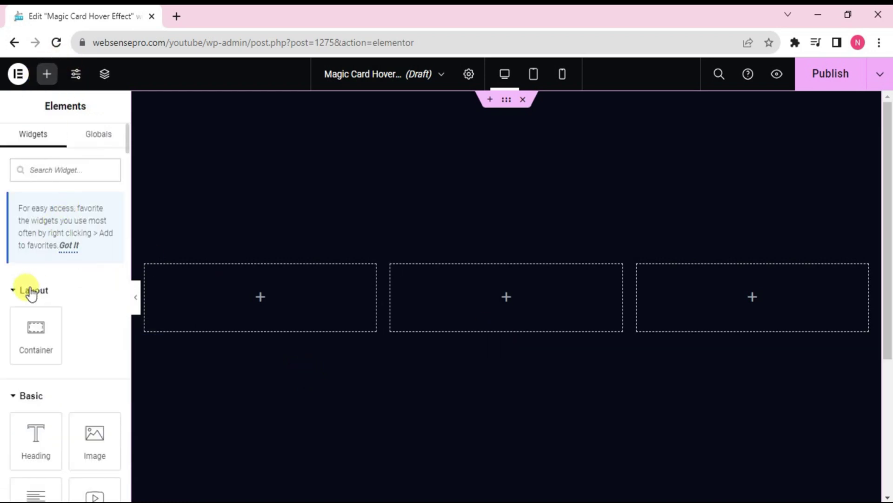
{"action": "left_click_drag", "start_coordinate": [32, 329], "coordinate": [481, 306]}
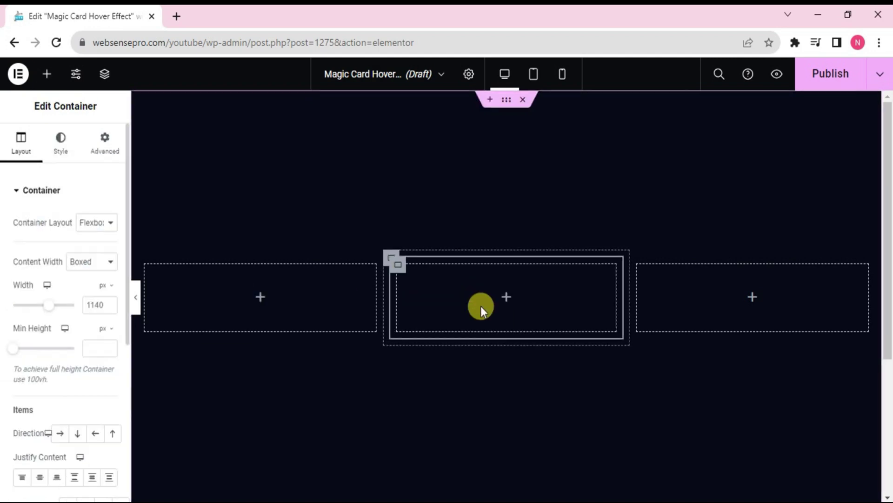
{"action": "left_click", "coordinate": [385, 257]}
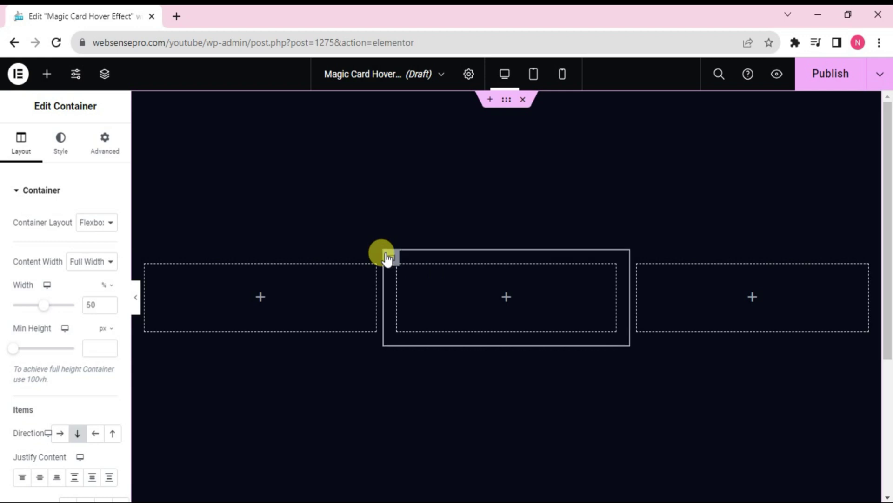
{"action": "left_click", "coordinate": [105, 149]}
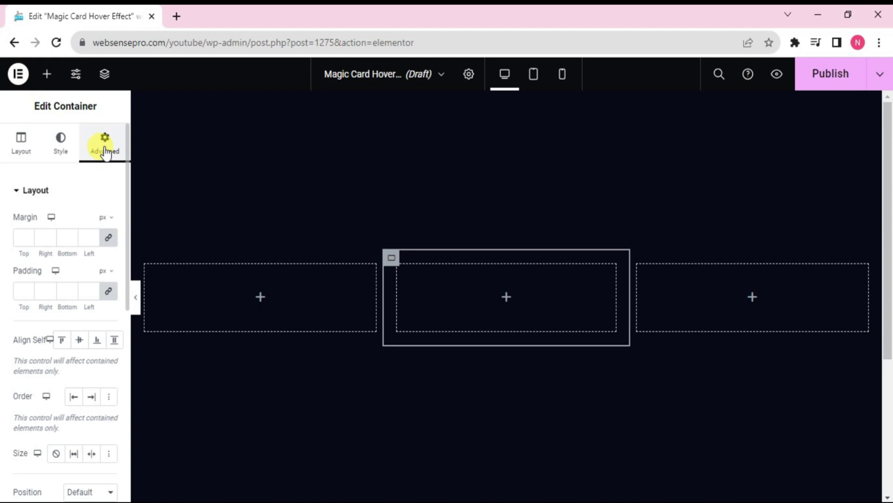
{"action": "left_click", "coordinate": [17, 292]}
{"action": "type", "text": "2"}
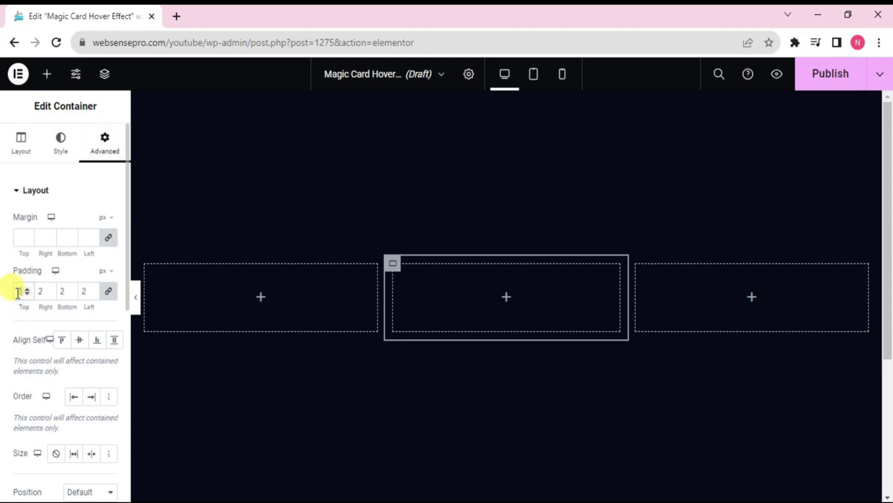
{"action": "type", "text": "0"}
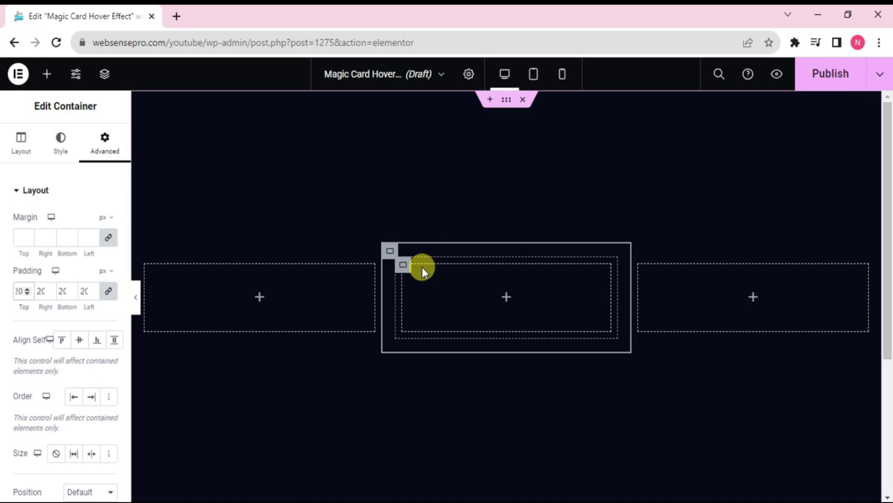
Step: Set the inner card container's linked padding to 10 px
{"action": "left_click", "coordinate": [404, 268]}
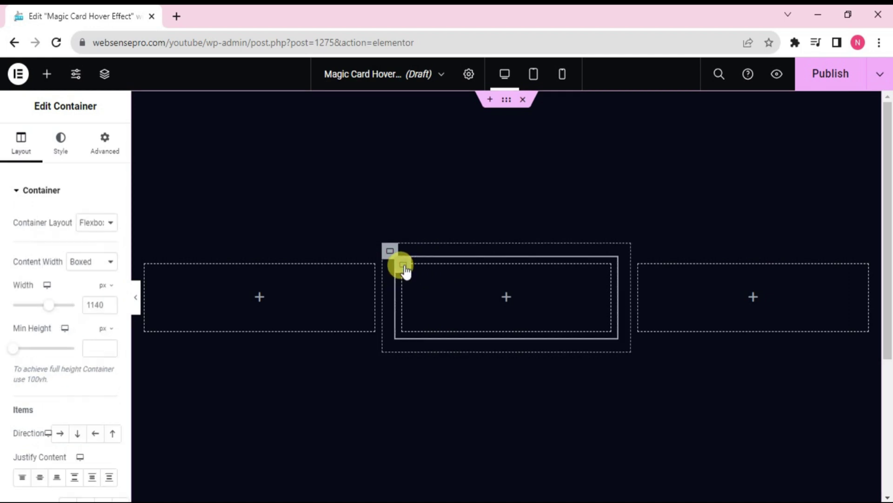
{"action": "left_click", "coordinate": [104, 148]}
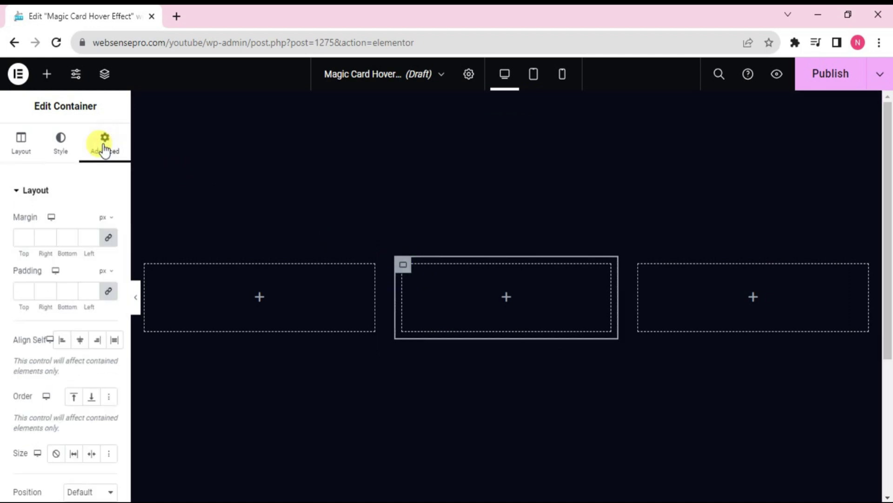
{"action": "left_click", "coordinate": [18, 291]}
{"action": "type", "text": "10"}
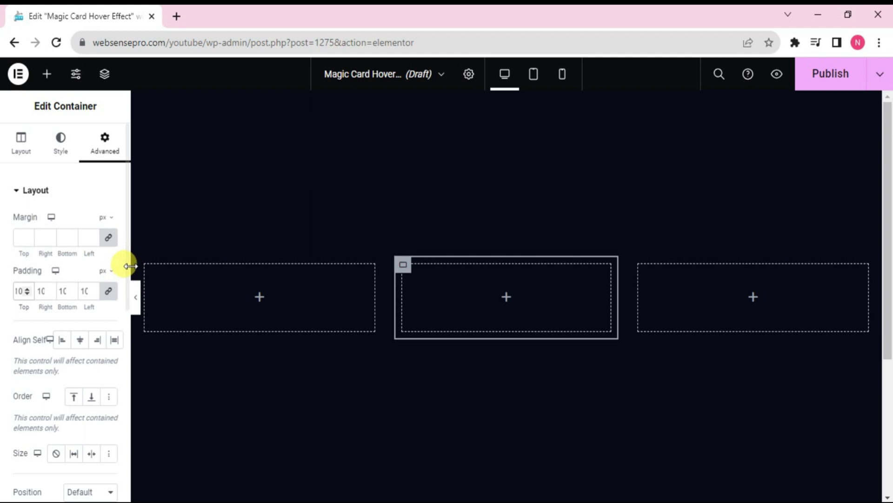
Step: Switch the card container's background to Classic with colour #020101
{"action": "left_click", "coordinate": [58, 154]}
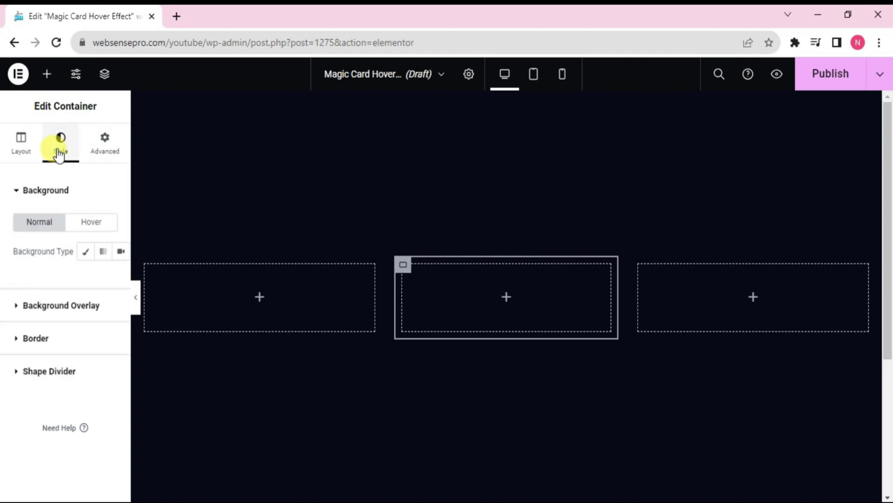
{"action": "left_click", "coordinate": [83, 257]}
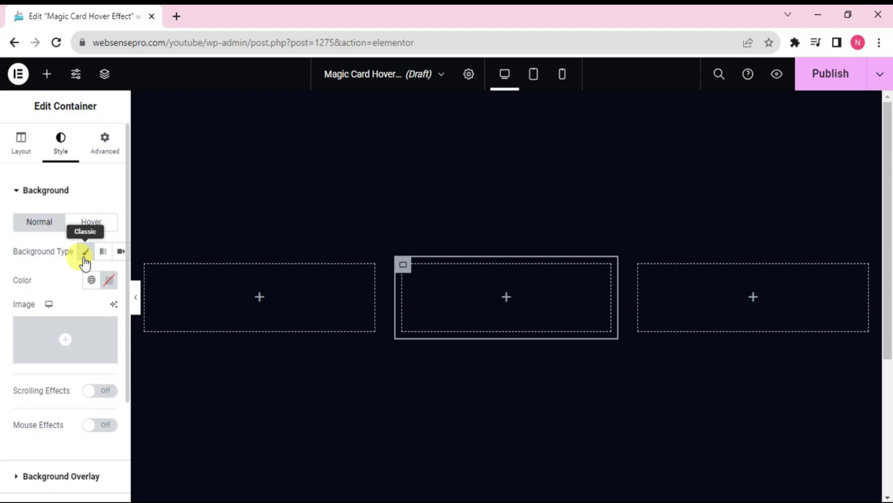
{"action": "left_click", "coordinate": [110, 281]}
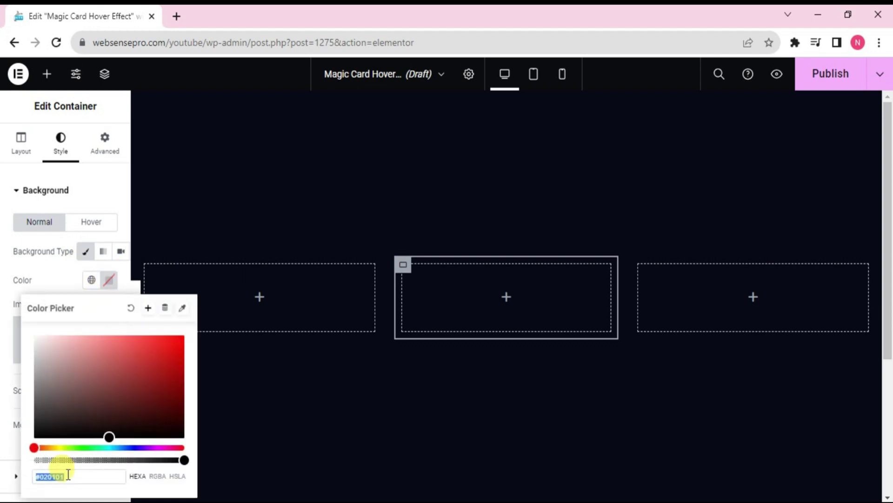
Step: Enter 400 as the card container's Min Height in its Layout settings
{"action": "left_click", "coordinate": [20, 140]}
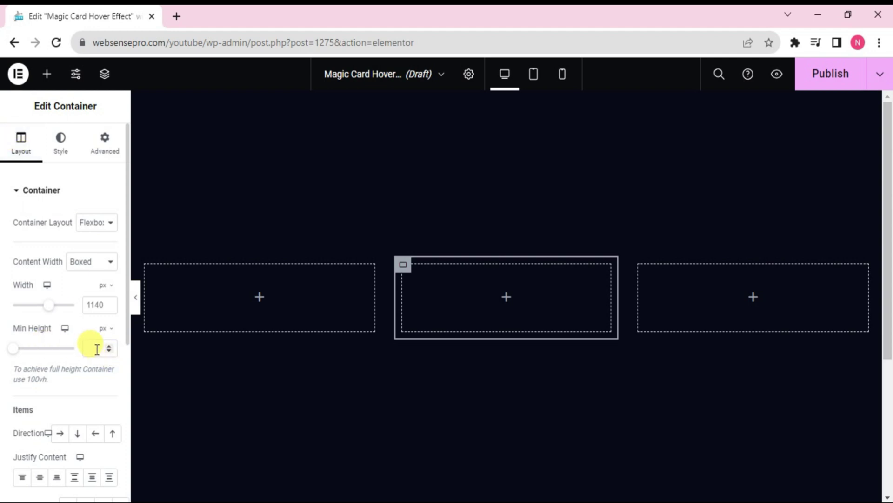
{"action": "type", "text": "400"}
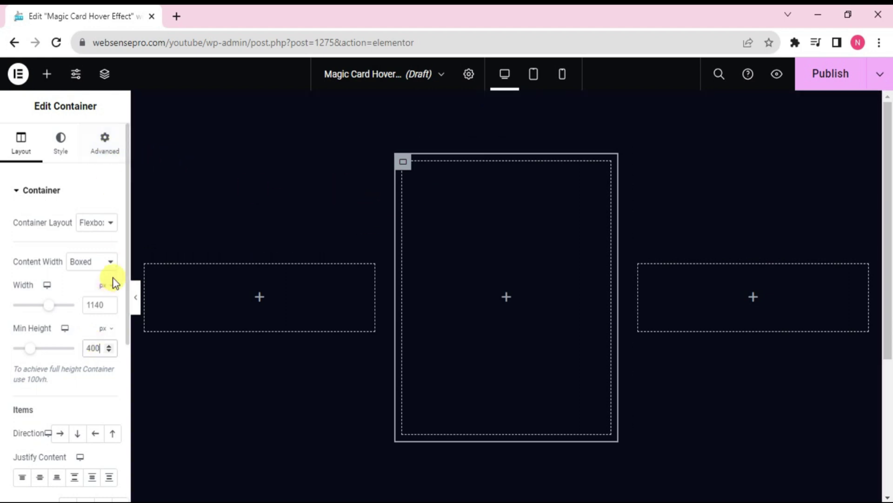
Step: Make the card's normal border solid and 2 px wide
{"action": "left_click", "coordinate": [98, 147]}
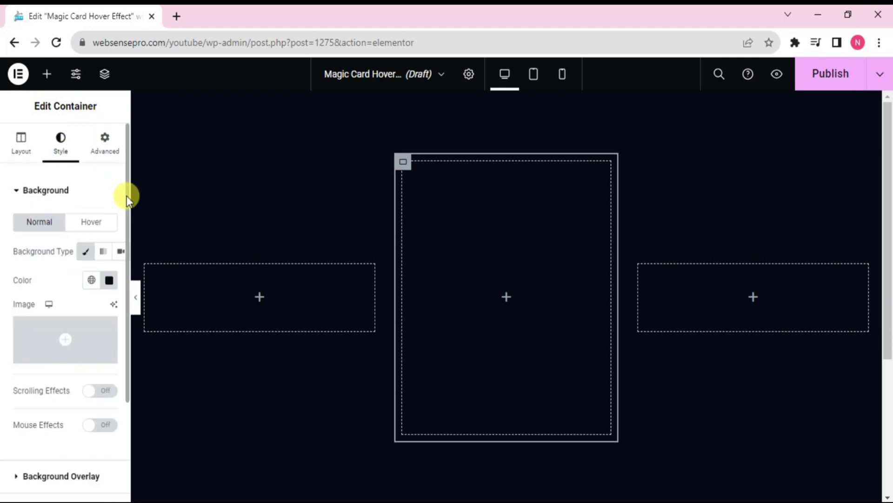
{"action": "scroll", "coordinate": [127, 195], "scroll_direction": "down", "scroll_amount": 2}
{"action": "scroll", "coordinate": [104, 421], "scroll_direction": "down", "scroll_amount": 1}
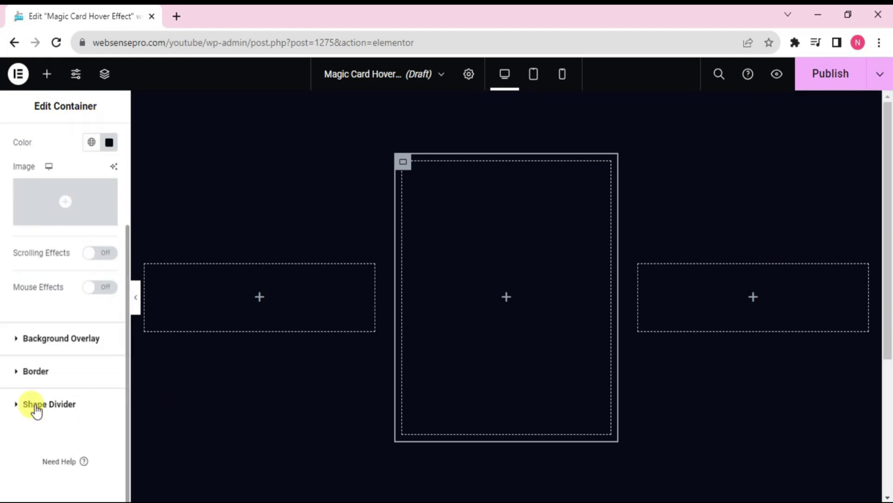
{"action": "left_click", "coordinate": [36, 371]}
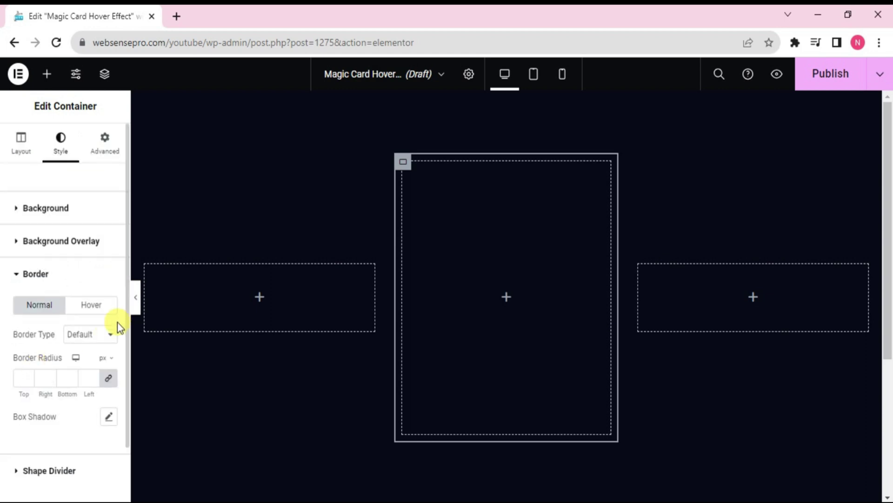
{"action": "left_click", "coordinate": [93, 340]}
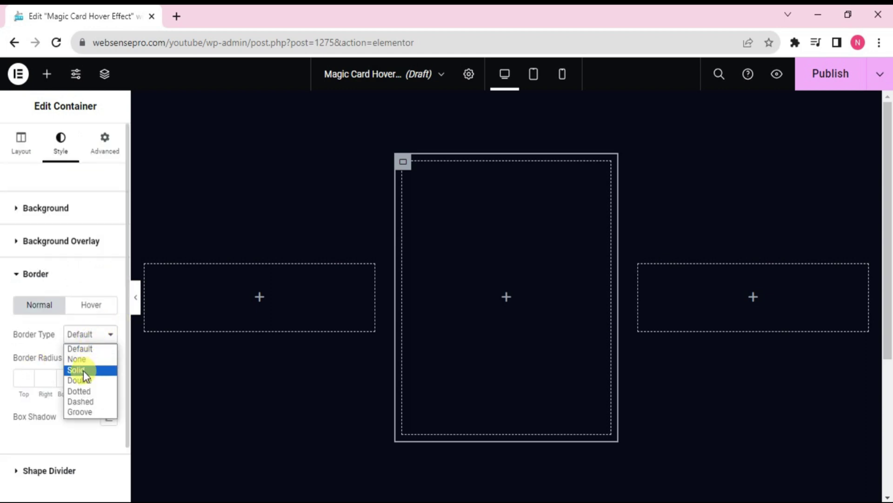
{"action": "left_click", "coordinate": [85, 373]}
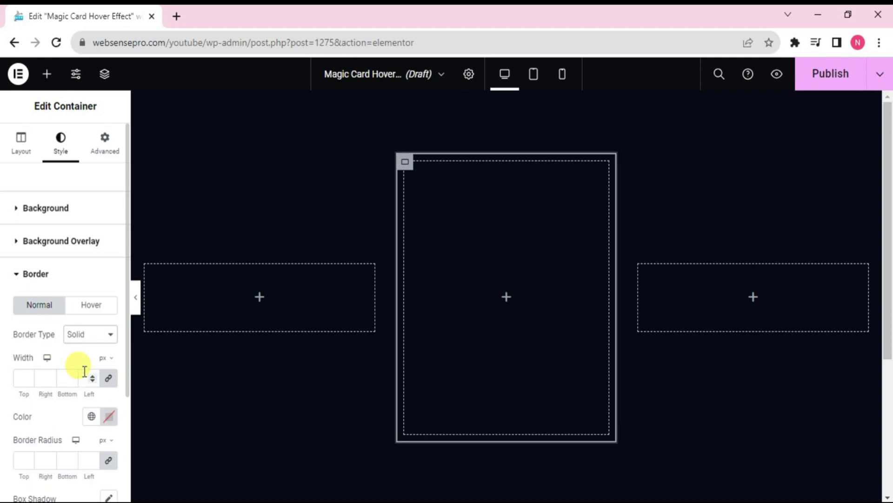
{"action": "left_click", "coordinate": [19, 377]}
{"action": "type", "text": "2"}
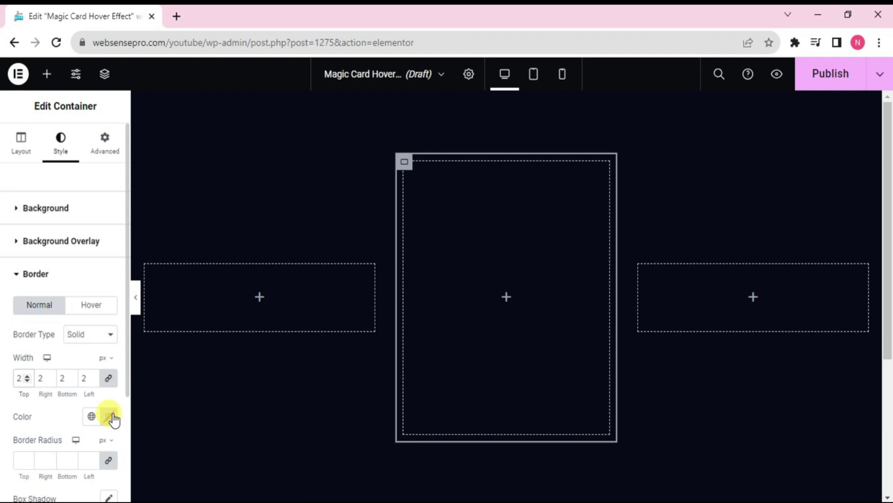
Step: Colour the border #3c67e3 and round its corners to 6 px
{"action": "left_click", "coordinate": [113, 415]}
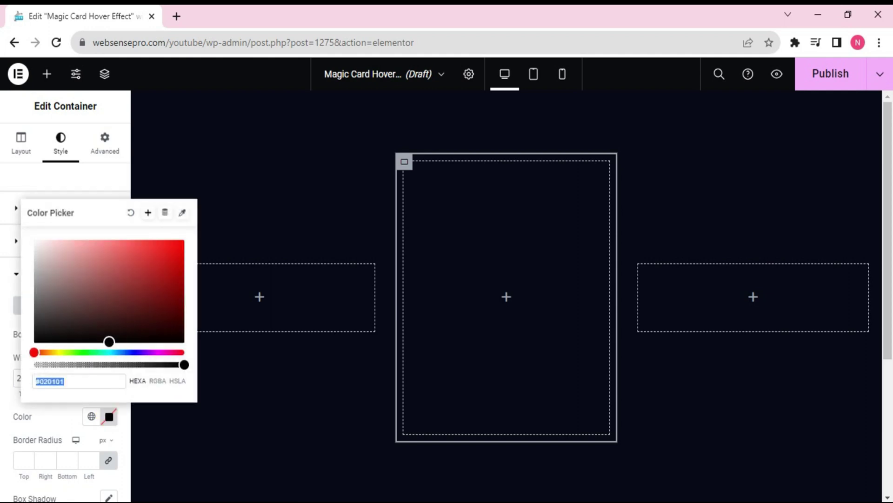
{"action": "type", "text": "3c67e3"}
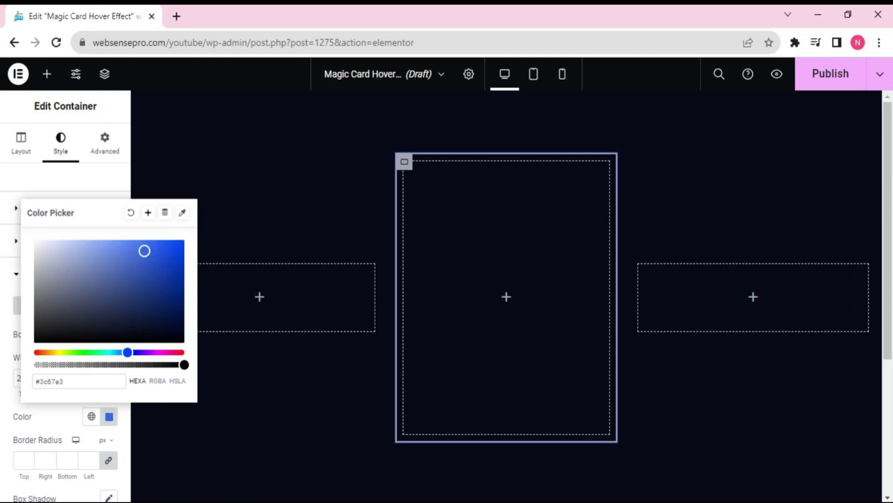
{"action": "left_click", "coordinate": [217, 412]}
{"action": "left_click", "coordinate": [21, 458]}
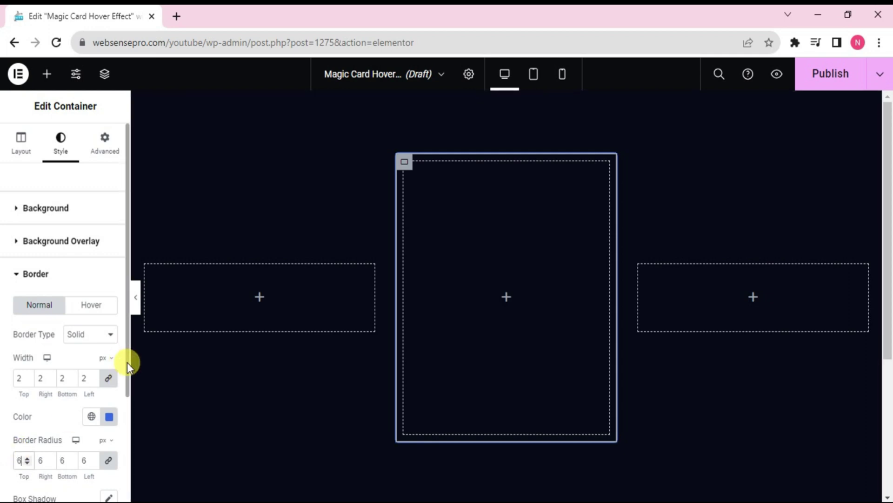
{"action": "left_click_drag", "start_coordinate": [127, 362], "coordinate": [126, 409]}
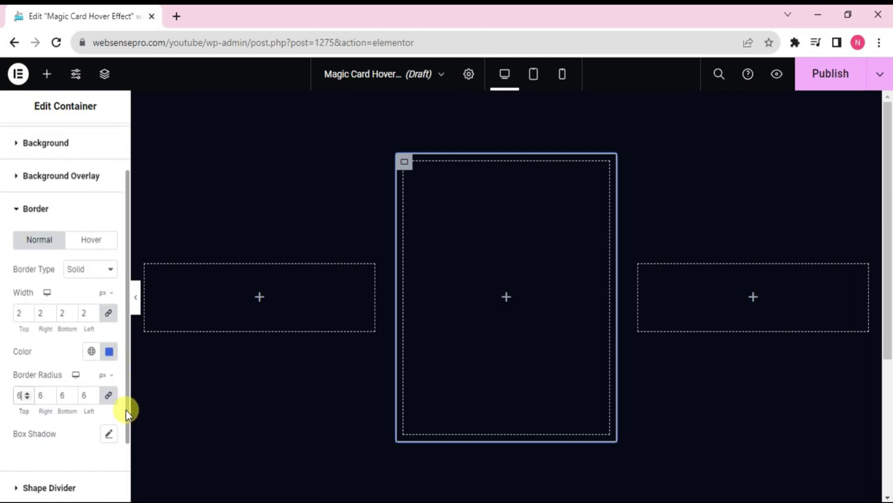
Step: Set the hover border to solid 2 px with zero alpha, then preview the card
{"action": "left_click", "coordinate": [87, 241]}
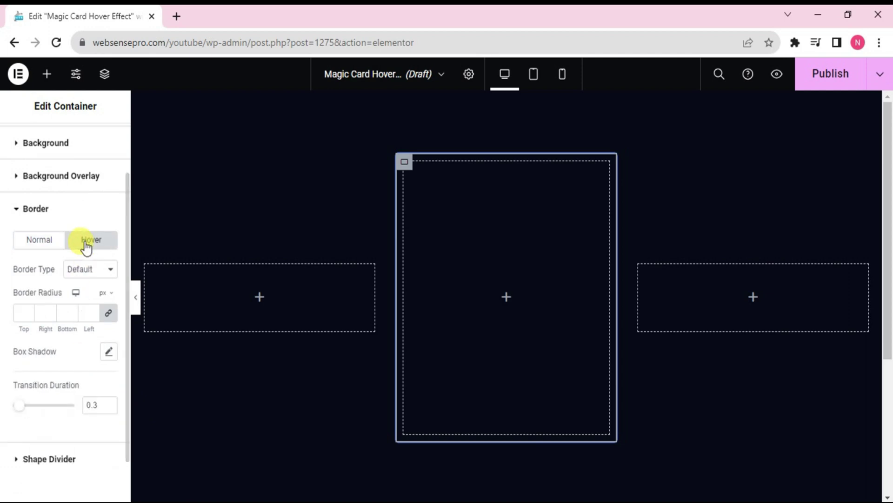
{"action": "left_click", "coordinate": [90, 275]}
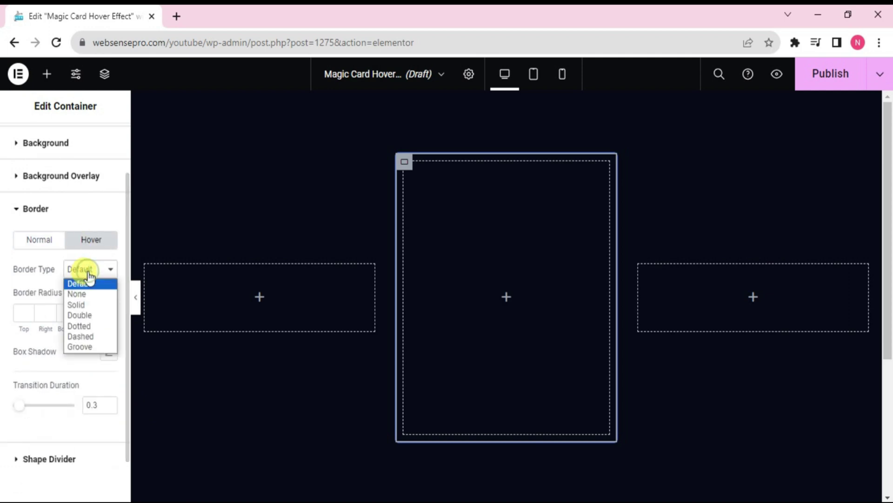
{"action": "left_click", "coordinate": [85, 305]}
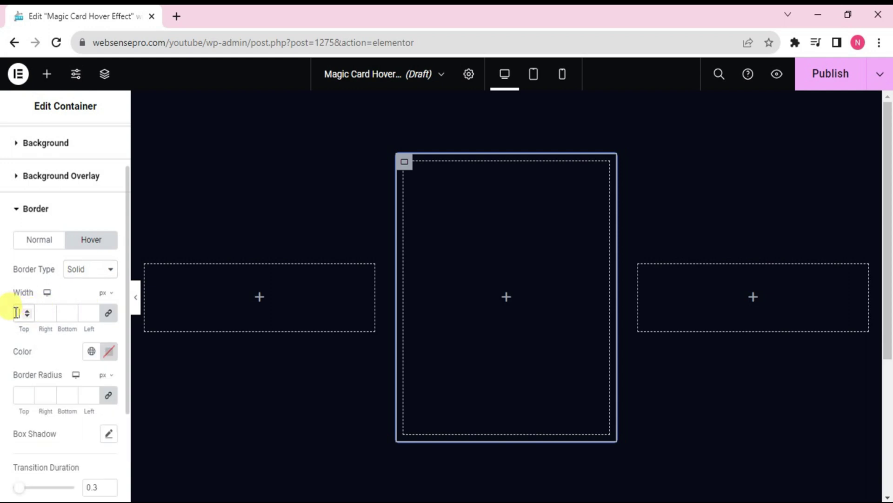
{"action": "left_click", "coordinate": [112, 358]}
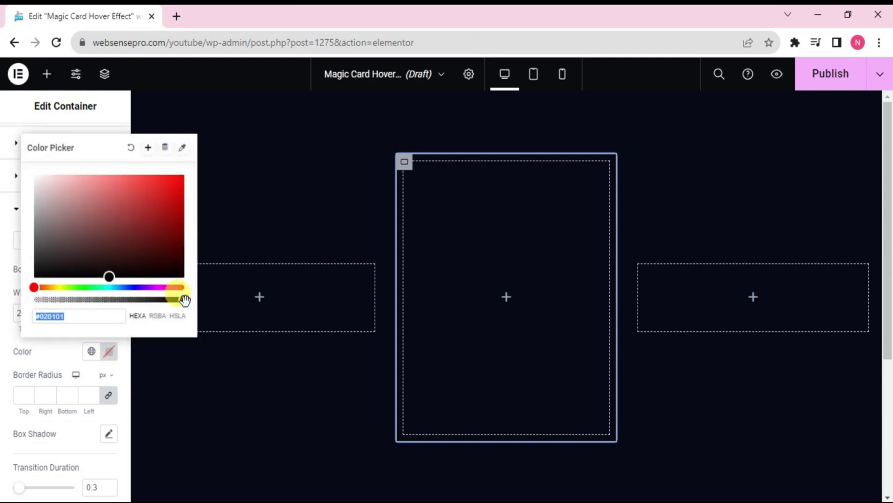
{"action": "left_click_drag", "start_coordinate": [185, 299], "coordinate": [18, 297]}
{"action": "left_click", "coordinate": [205, 409]}
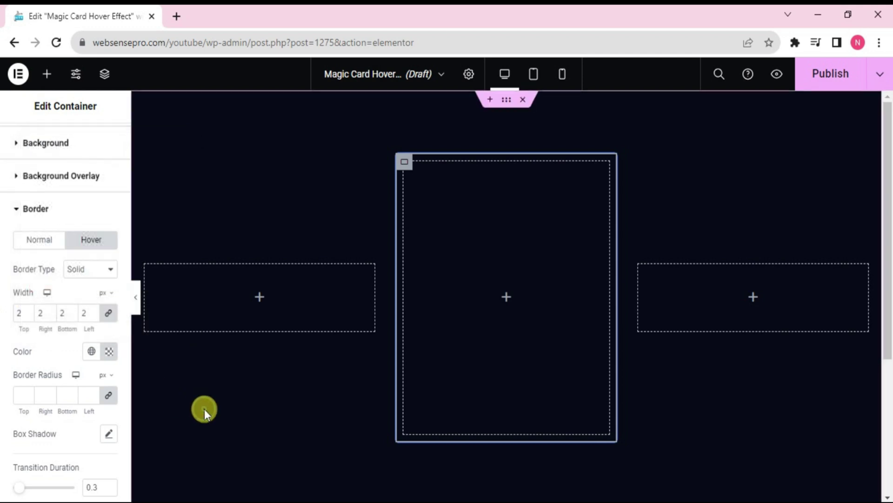
{"action": "left_click", "coordinate": [135, 298]}
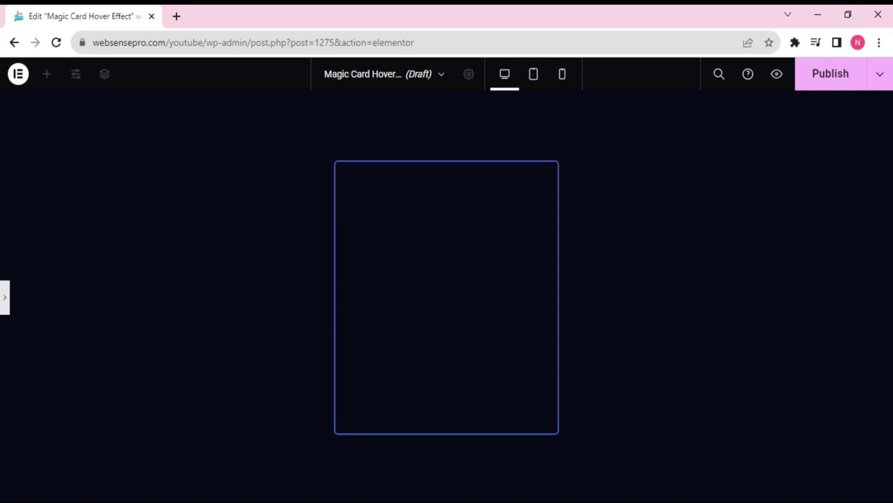
{"action": "left_click", "coordinate": [4, 297]}
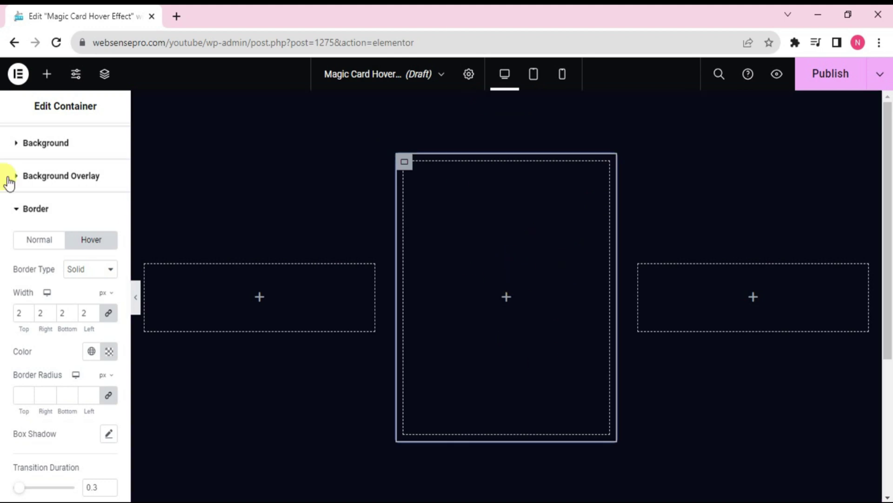
Step: Add a Heading widget to the card, with container Justify Content and heading Alignment set to Center
{"action": "left_click", "coordinate": [45, 75]}
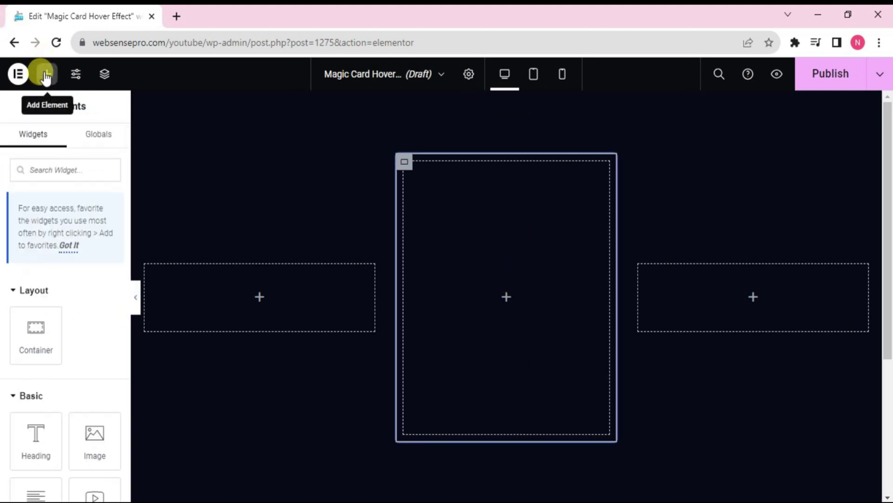
{"action": "left_click_drag", "start_coordinate": [36, 435], "coordinate": [492, 312]}
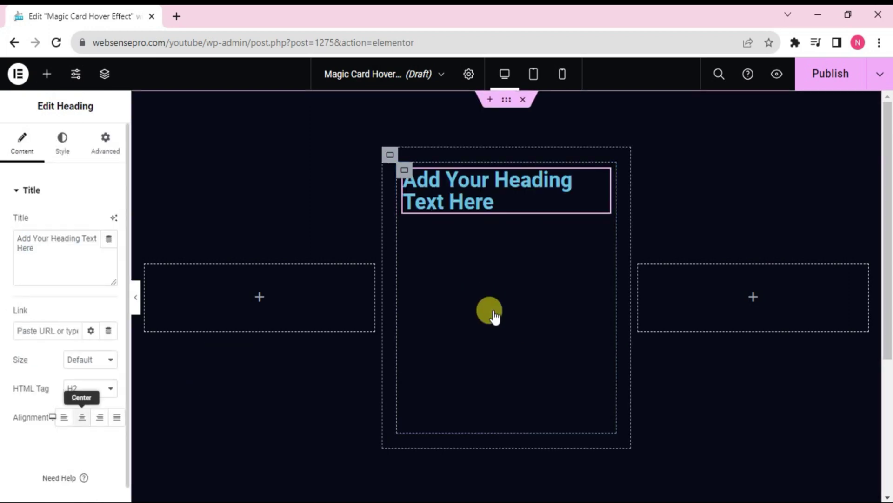
{"action": "left_click", "coordinate": [405, 173]}
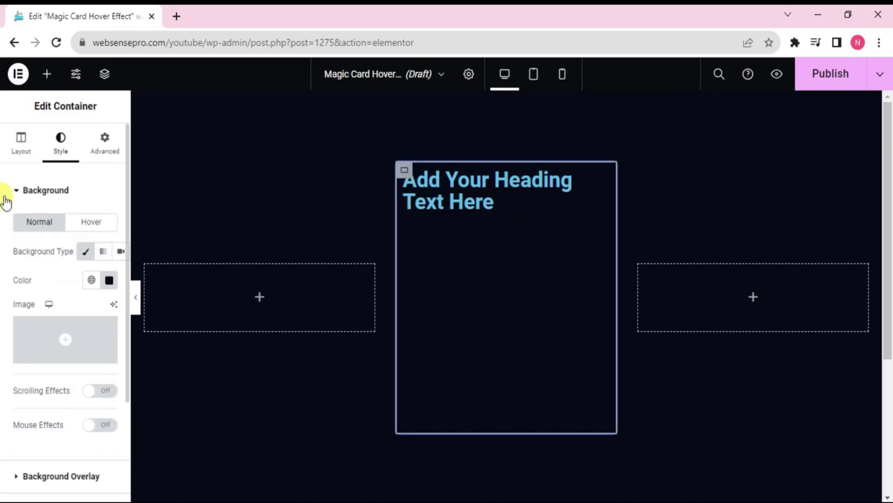
{"action": "left_click", "coordinate": [22, 142]}
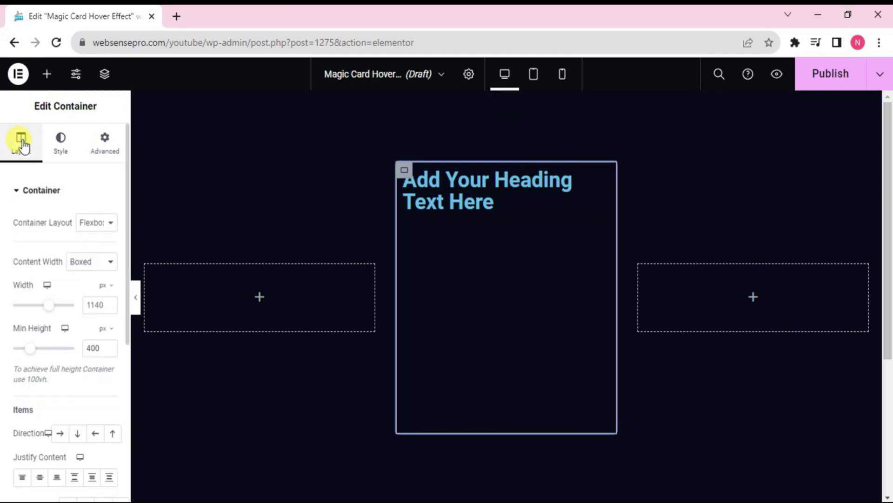
{"action": "left_click", "coordinate": [41, 478]}
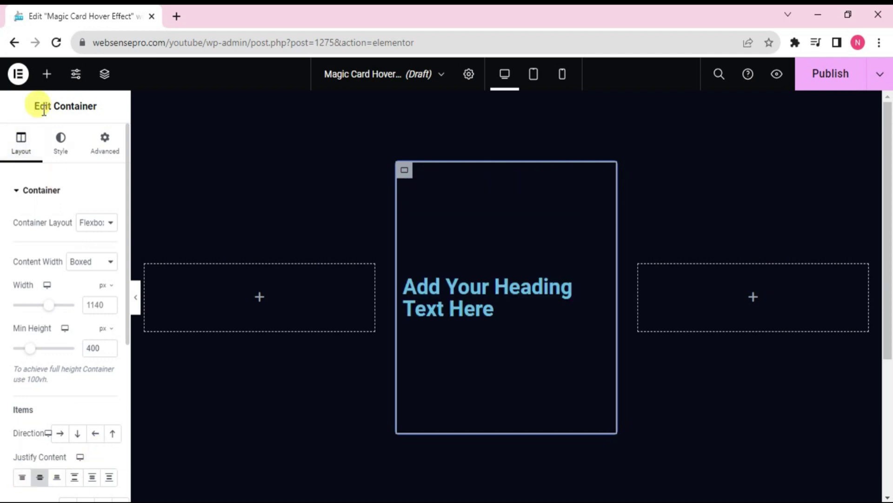
{"action": "left_click", "coordinate": [463, 304]}
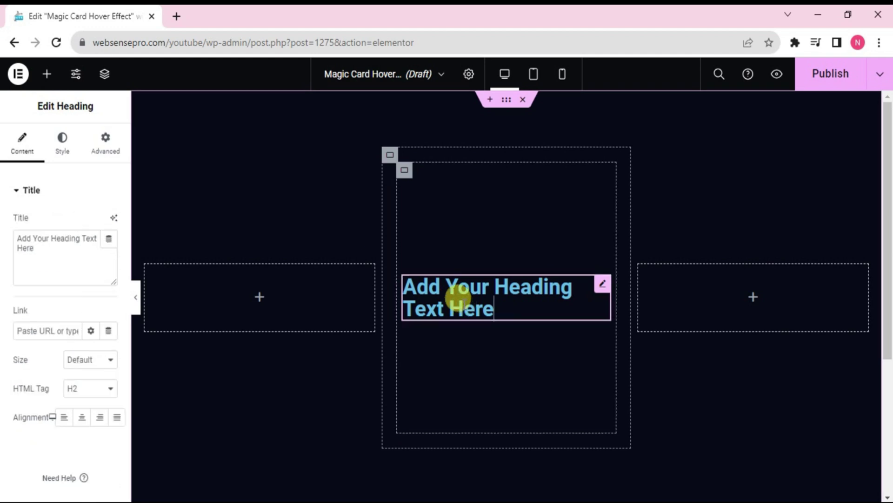
{"action": "left_click", "coordinate": [82, 417]}
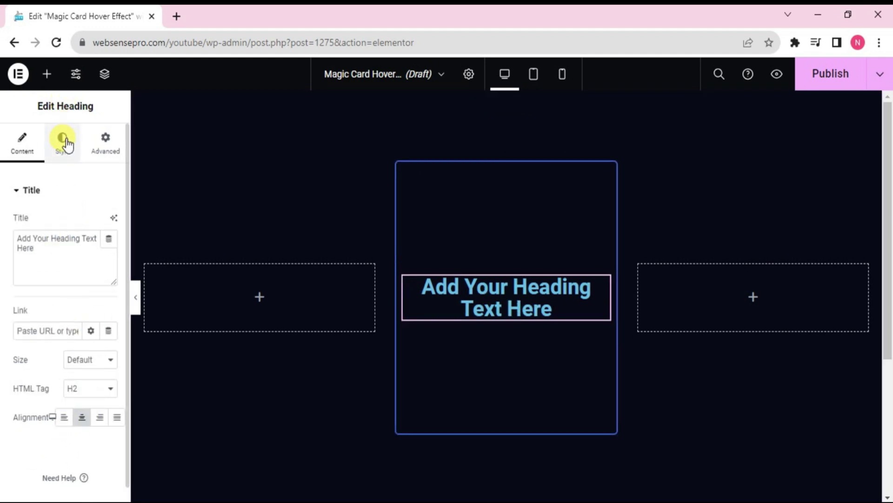
Step: Add a Text Editor widget with placeholder lorem ipsum text below the card heading
{"action": "left_click", "coordinate": [45, 75]}
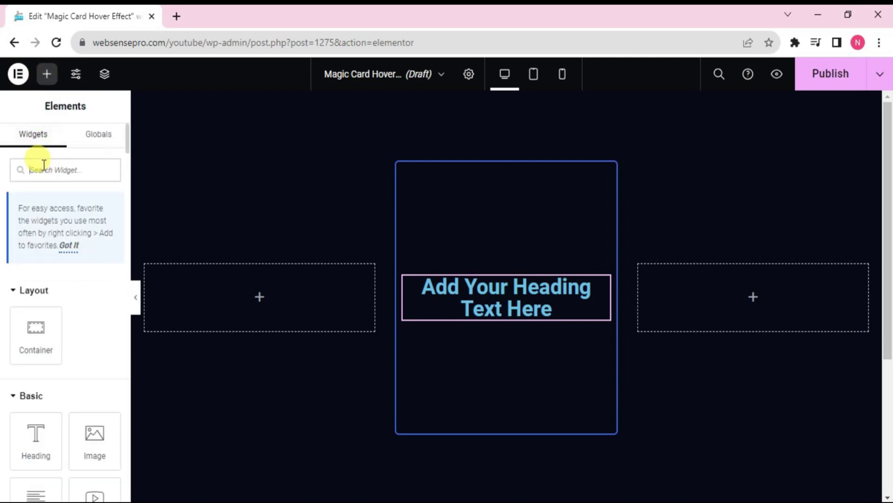
{"action": "type", "text": "text"}
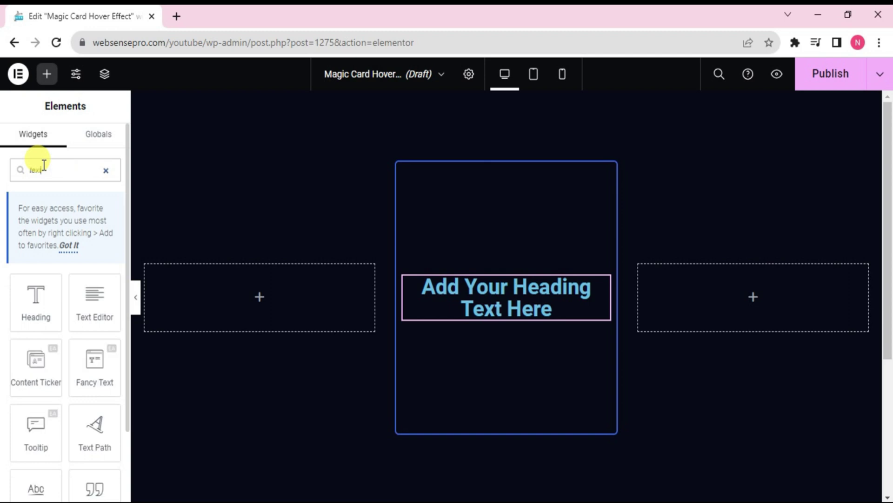
{"action": "left_click_drag", "start_coordinate": [89, 309], "coordinate": [492, 313]}
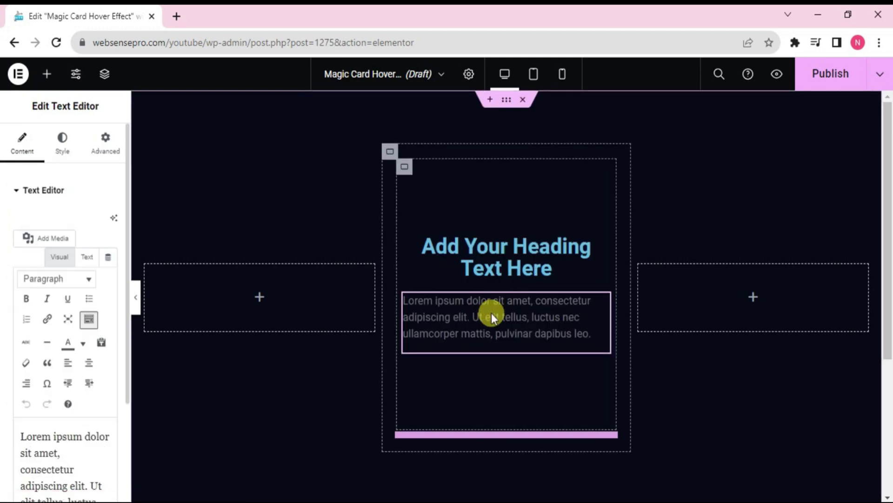
Step: Add a 'Click here' Button widget below the paragraph
{"action": "left_click", "coordinate": [45, 74]}
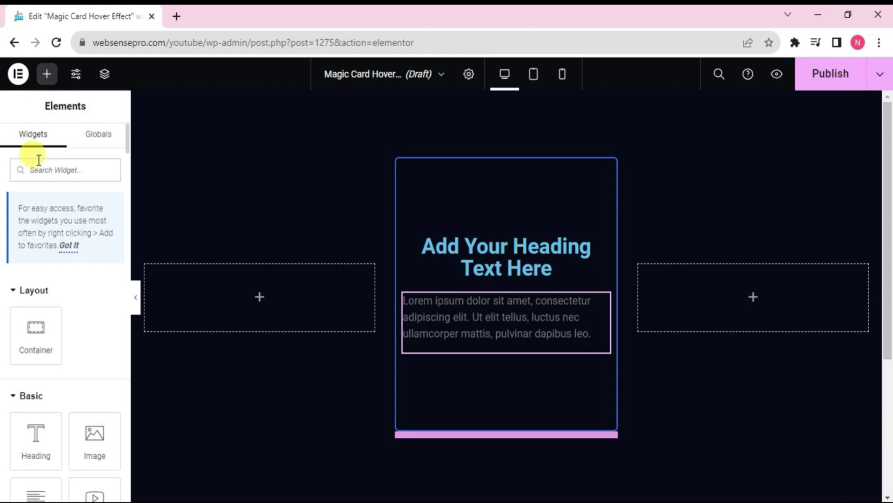
{"action": "type", "text": "butt"}
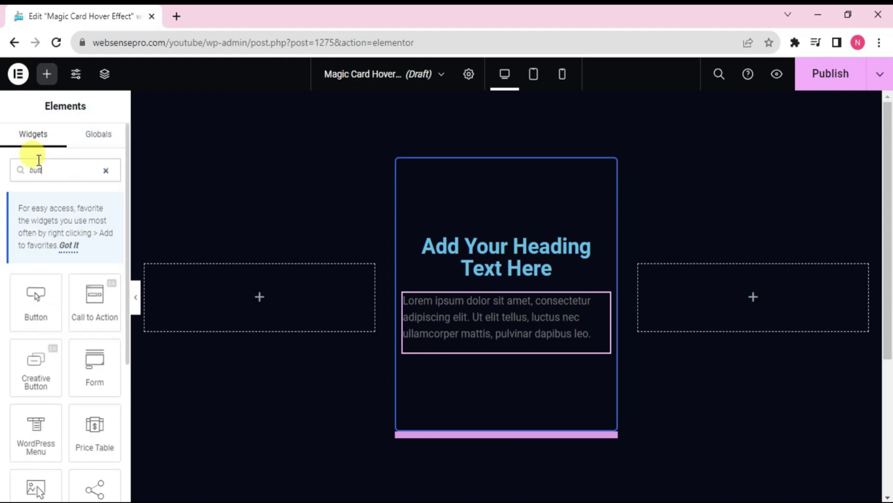
{"action": "left_click_drag", "start_coordinate": [39, 300], "coordinate": [506, 318]}
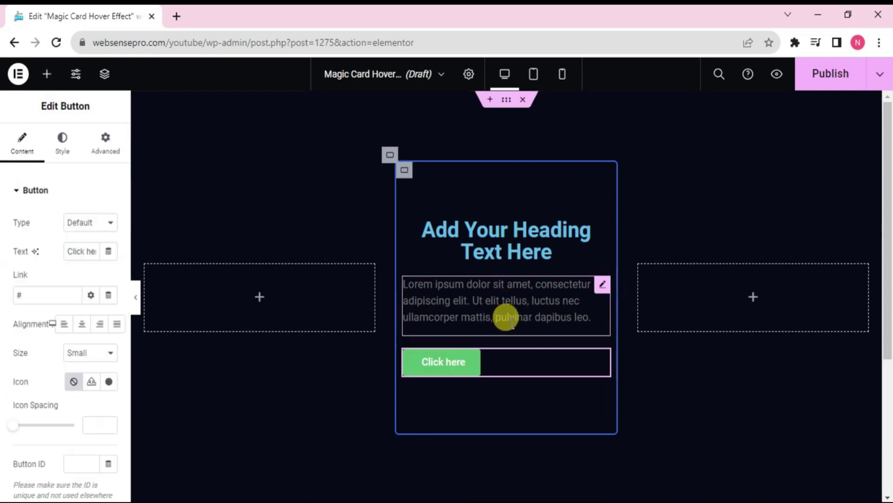
Step: Replace the placeholder heading title with 'Card One'
{"action": "left_click", "coordinate": [524, 247]}
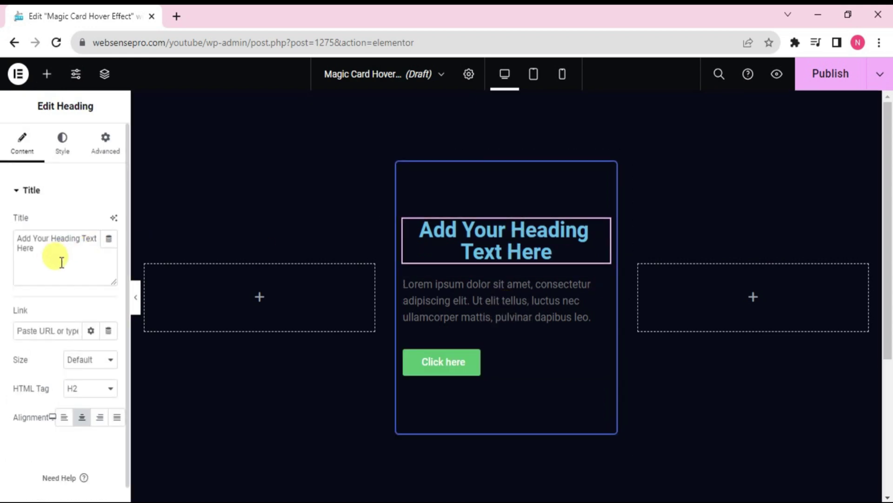
{"action": "left_click_drag", "start_coordinate": [60, 254], "coordinate": [4, 238]}
{"action": "type", "text": "C"}
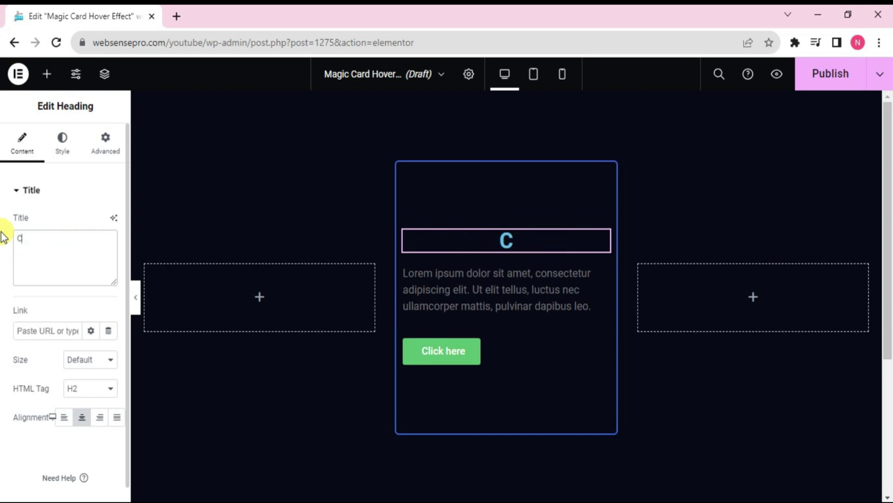
{"action": "type", "text": "ard One"}
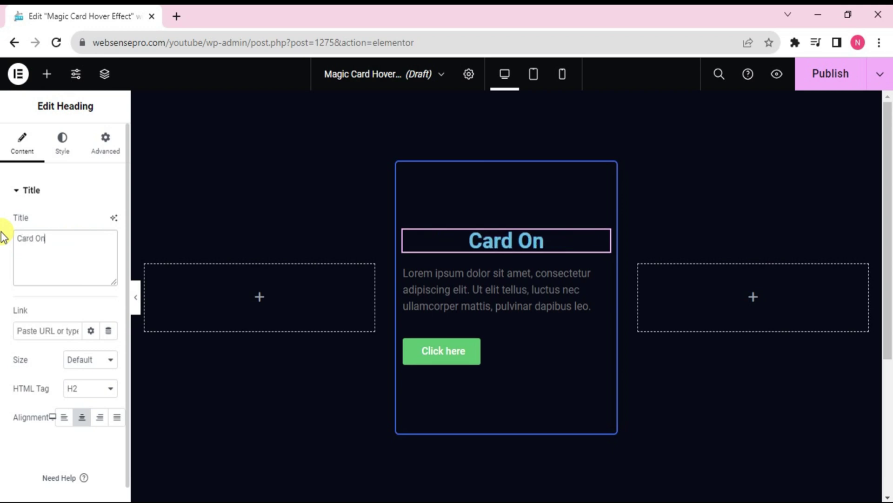
{"action": "left_click", "coordinate": [475, 297]}
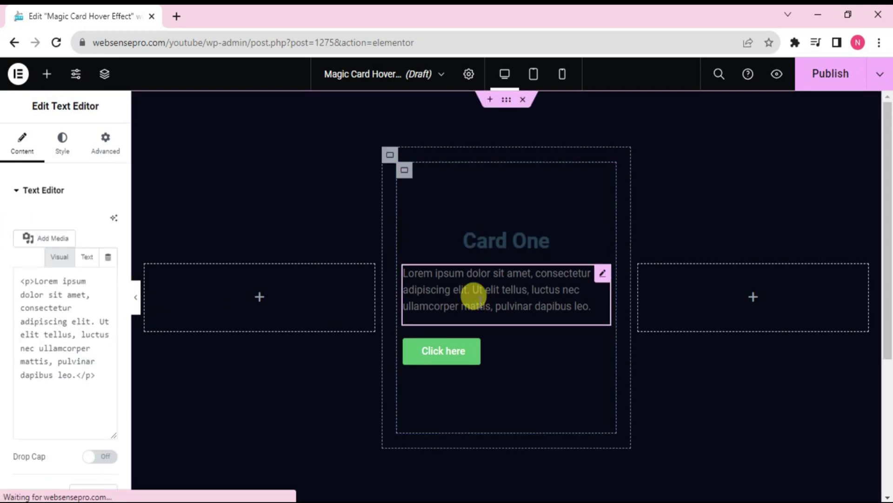
{"action": "left_click", "coordinate": [62, 148]}
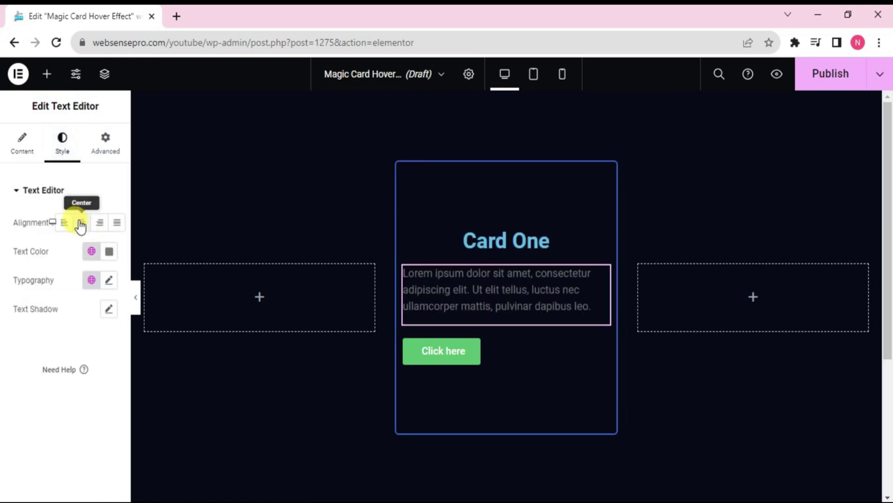
Step: Centre-align the paragraph text and the Click here button
{"action": "left_click", "coordinate": [80, 224]}
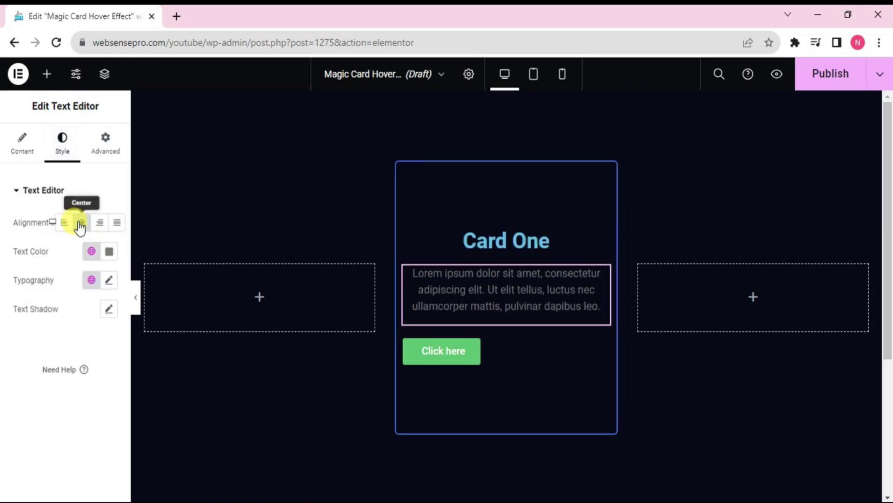
{"action": "left_click", "coordinate": [451, 360]}
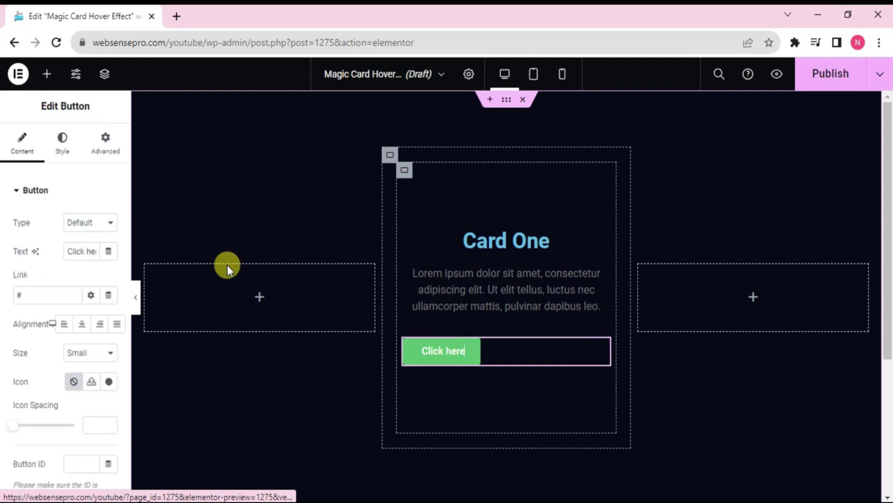
{"action": "left_click", "coordinate": [79, 326]}
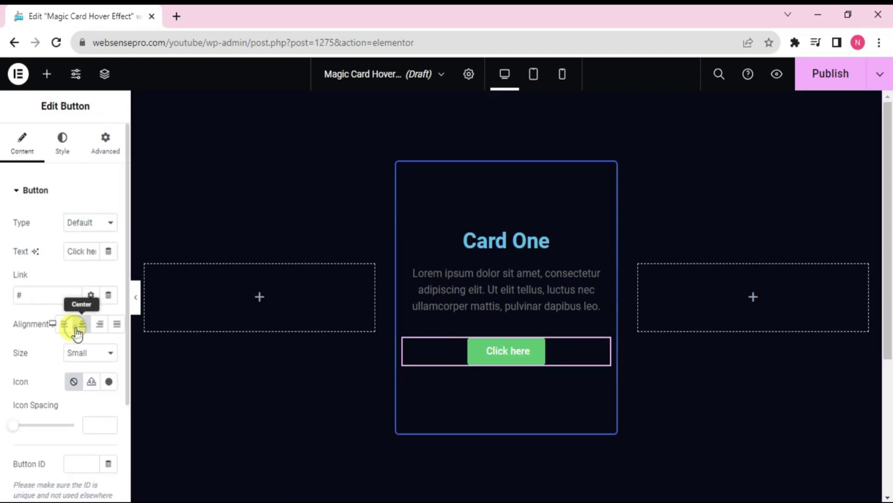
Step: Make the button's background colour fully transparent
{"action": "left_click", "coordinate": [63, 138]}
{"action": "left_click", "coordinate": [110, 367]}
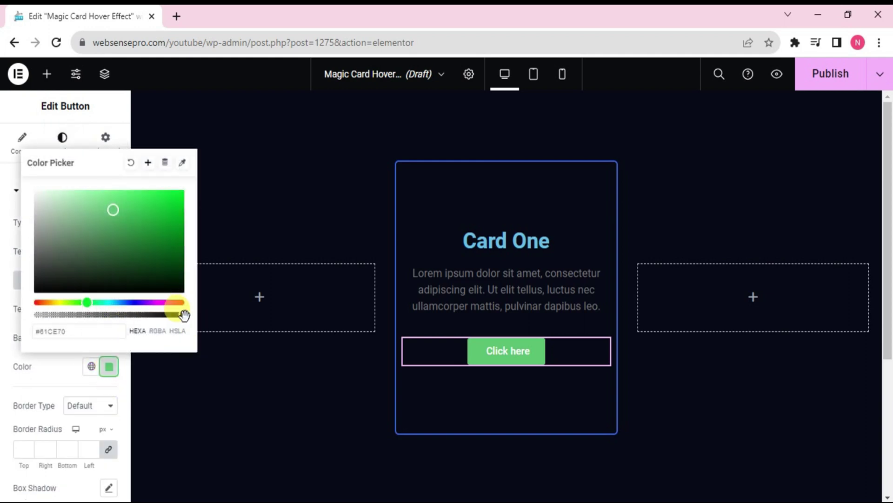
{"action": "left_click_drag", "start_coordinate": [185, 315], "coordinate": [22, 312]}
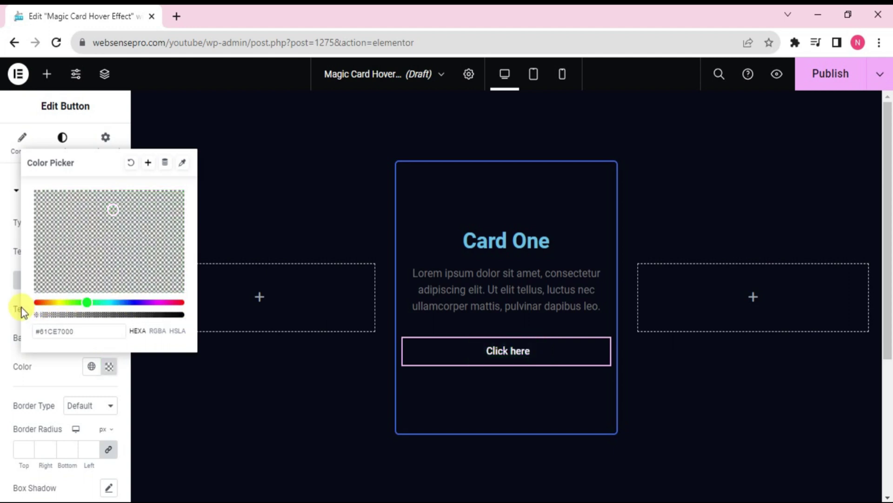
{"action": "left_click", "coordinate": [6, 345]}
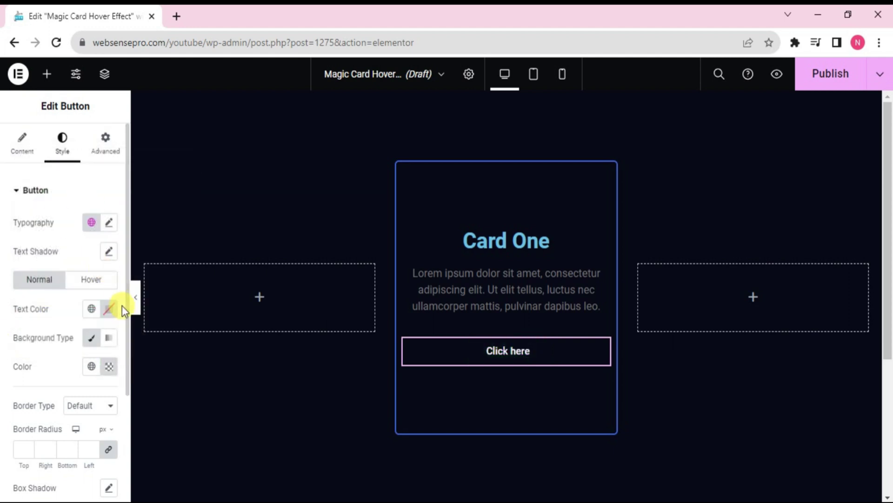
Step: Give the button a solid border with a width of 1
{"action": "left_click_drag", "start_coordinate": [126, 322], "coordinate": [123, 439]}
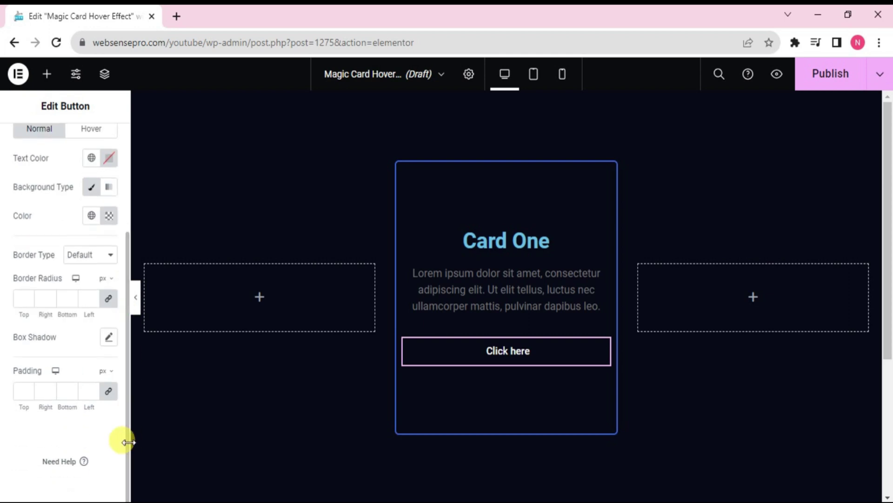
{"action": "left_click", "coordinate": [103, 256]}
{"action": "left_click", "coordinate": [87, 292]}
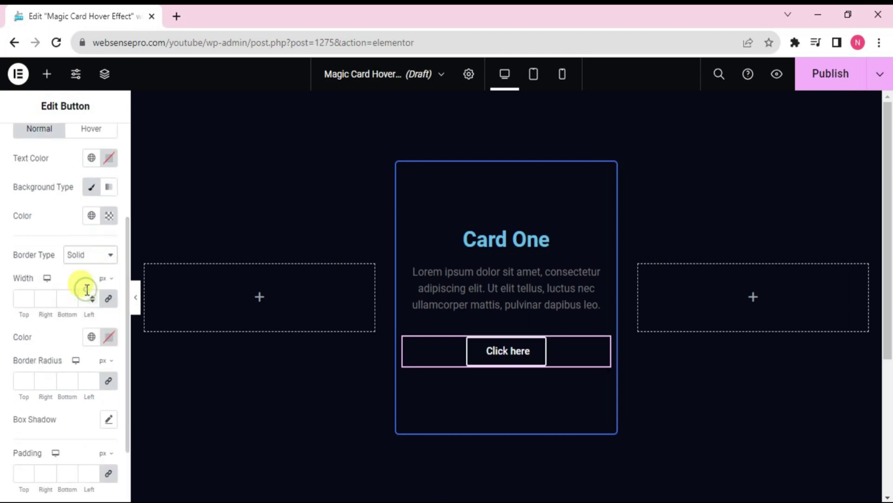
{"action": "left_click", "coordinate": [20, 298]}
{"action": "type", "text": "1"}
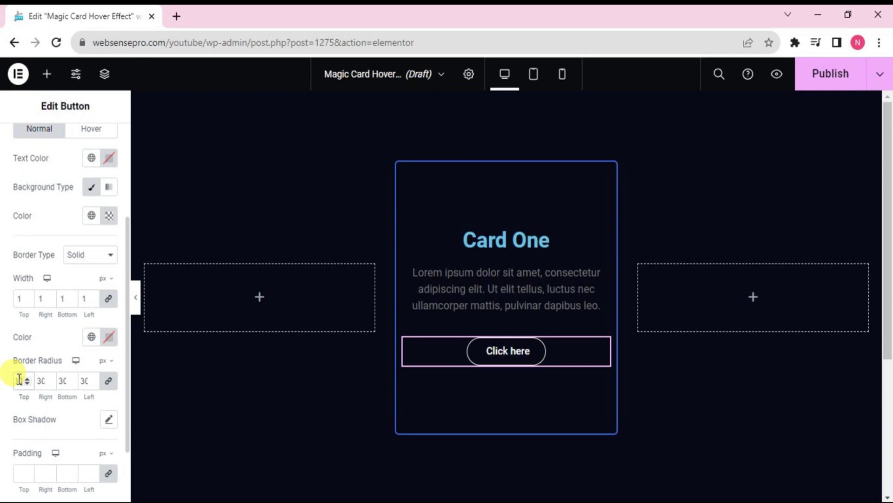
Step: Paste the glowing gradient-border hover CSS into the card container's Custom CSS
{"action": "left_click", "coordinate": [390, 154]}
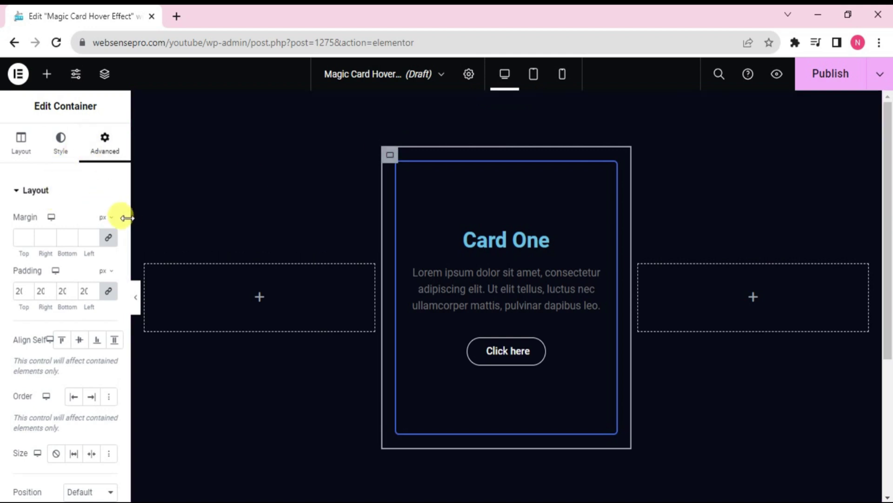
{"action": "left_click_drag", "start_coordinate": [127, 218], "coordinate": [110, 417]}
{"action": "left_click", "coordinate": [46, 413]}
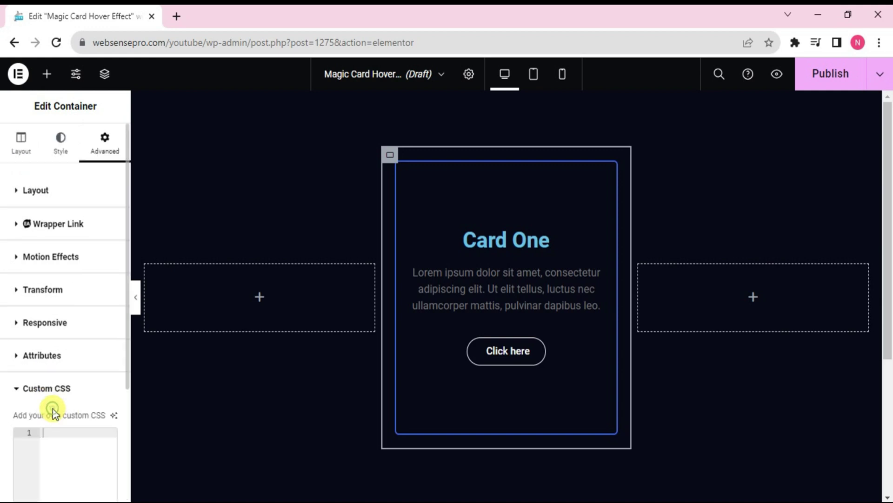
{"action": "right_click", "coordinate": [54, 431]}
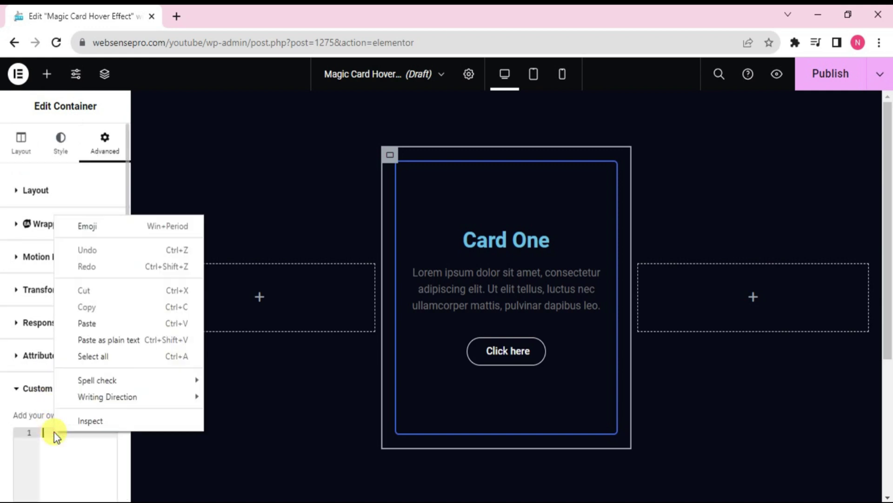
{"action": "left_click", "coordinate": [89, 322]}
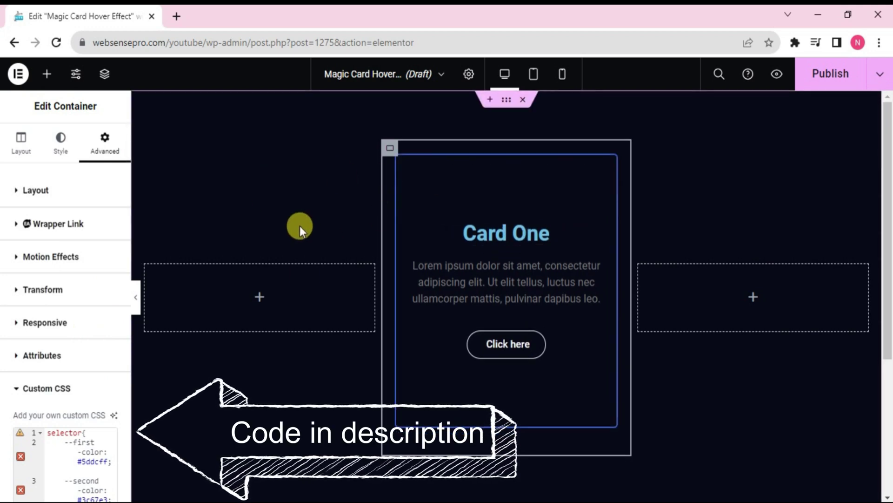
Step: Set the container's Z-Index to 1 and preview the card with the panel hidden
{"action": "left_click", "coordinate": [80, 191]}
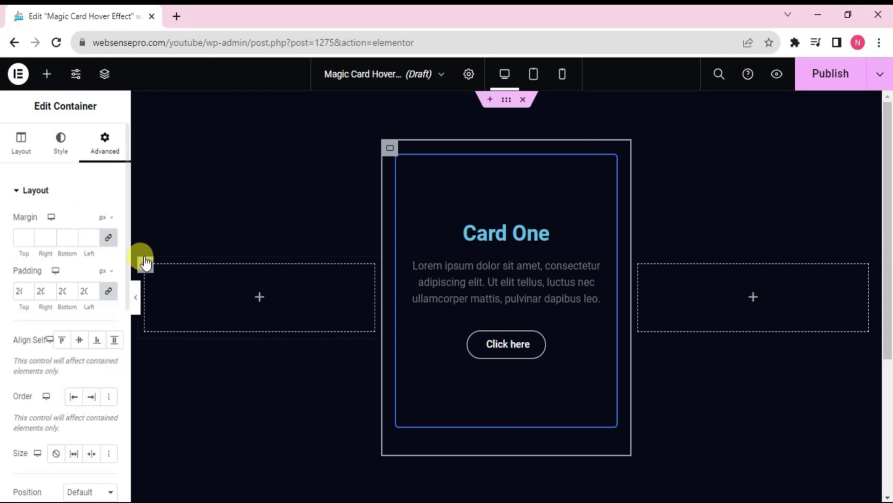
{"action": "left_click_drag", "start_coordinate": [126, 270], "coordinate": [127, 358]}
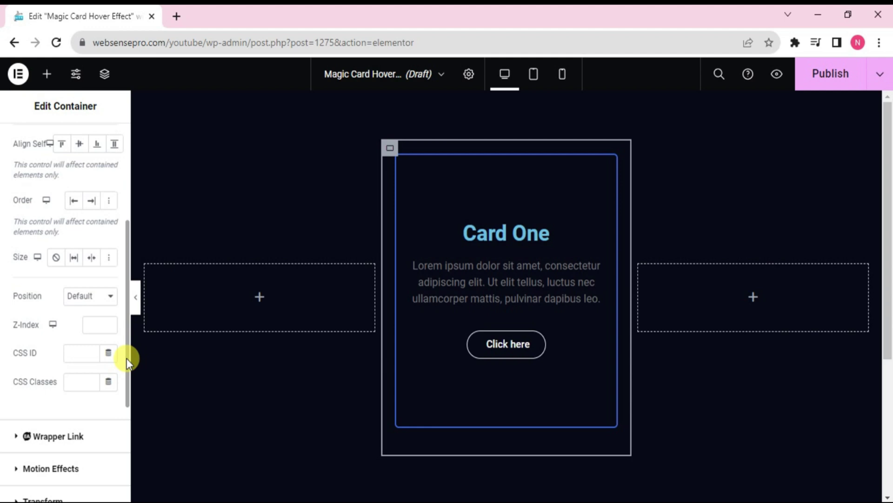
{"action": "left_click", "coordinate": [96, 325]}
{"action": "type", "text": "1"}
{"action": "left_click", "coordinate": [136, 296]}
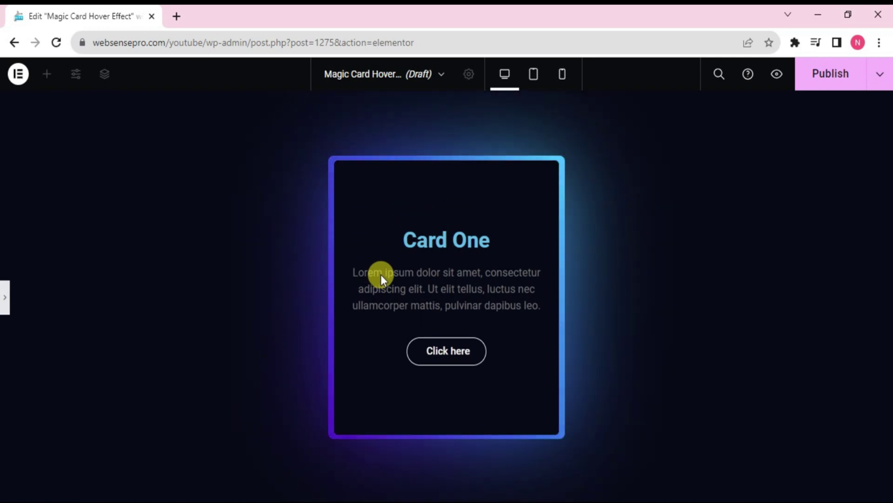
Step: Duplicate the card container twice to make three identical cards
{"action": "left_click", "coordinate": [5, 297]}
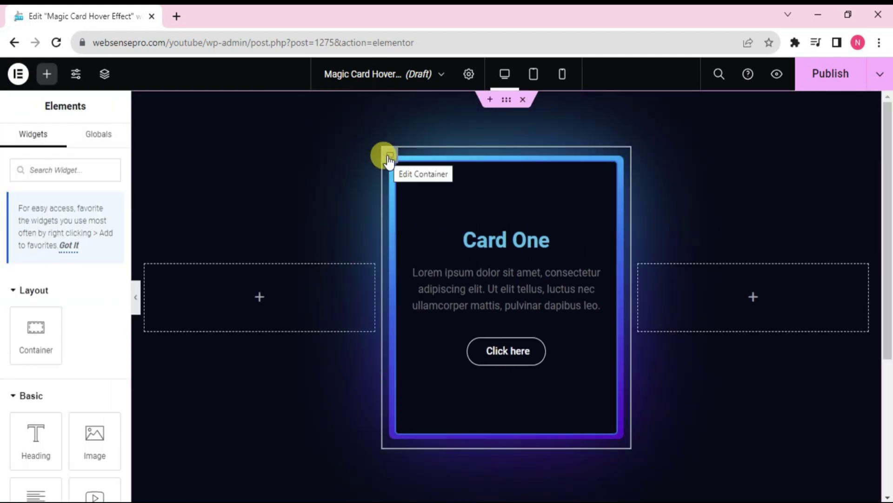
{"action": "right_click", "coordinate": [389, 159]}
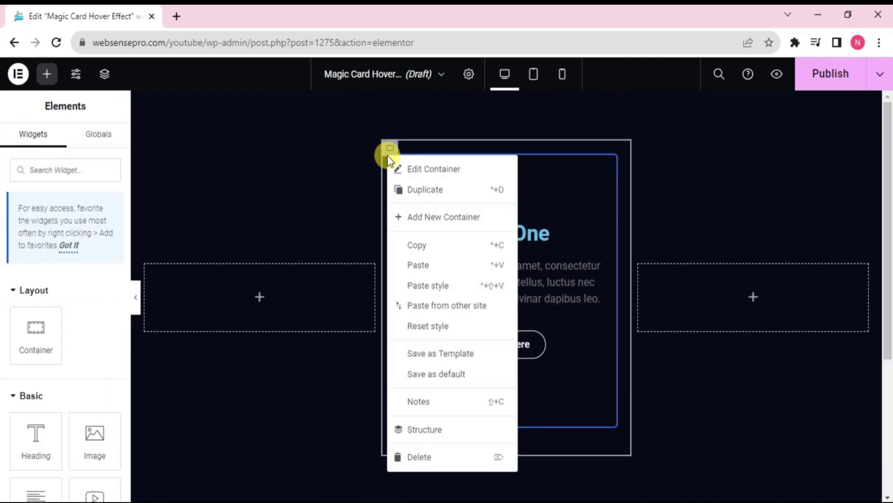
{"action": "left_click", "coordinate": [419, 190]}
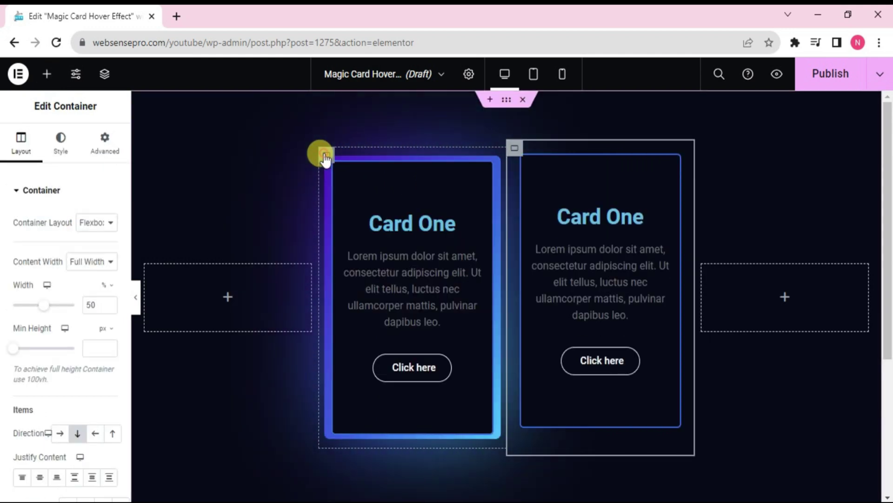
{"action": "right_click", "coordinate": [325, 158]}
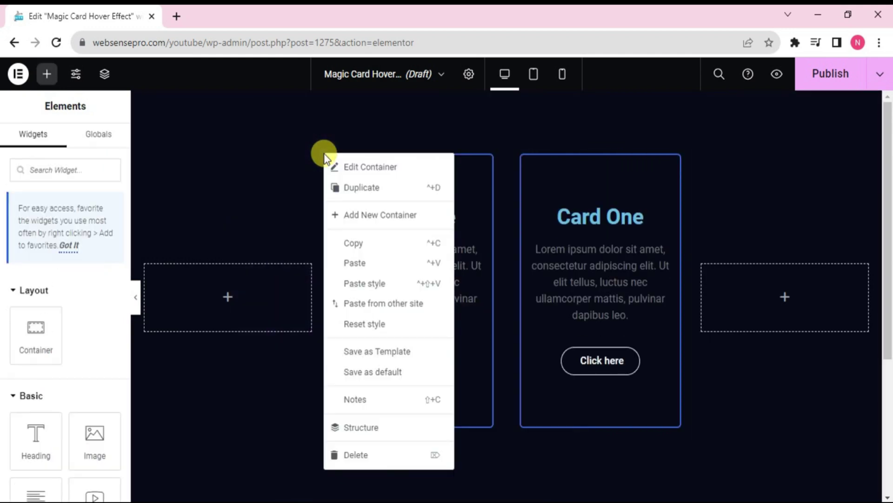
{"action": "left_click", "coordinate": [356, 188]}
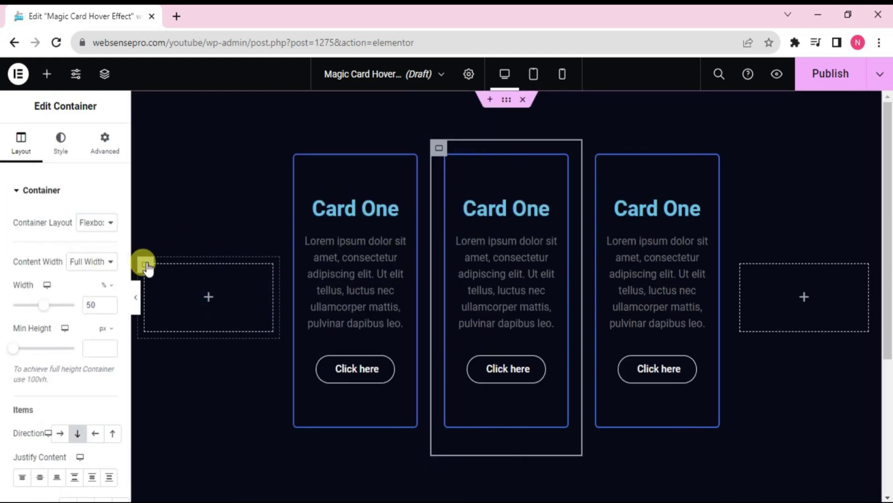
Step: Delete the empty left and right placeholder containers
{"action": "right_click", "coordinate": [147, 268]}
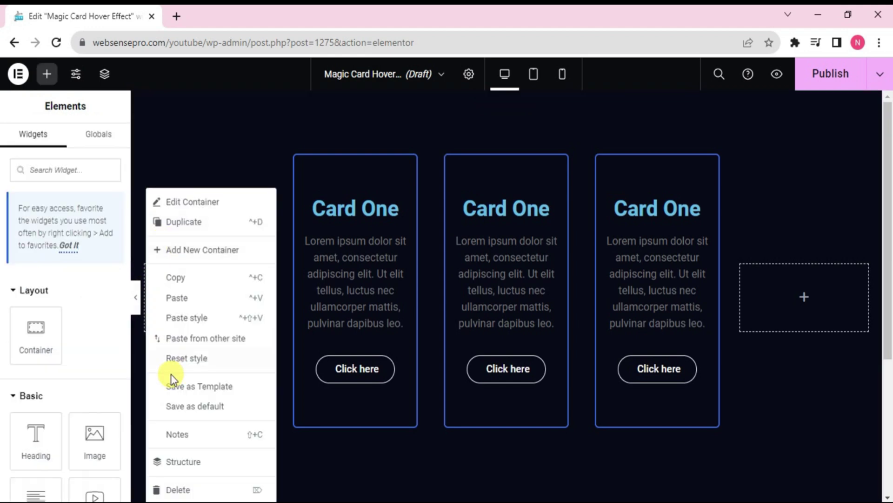
{"action": "left_click", "coordinate": [182, 490]}
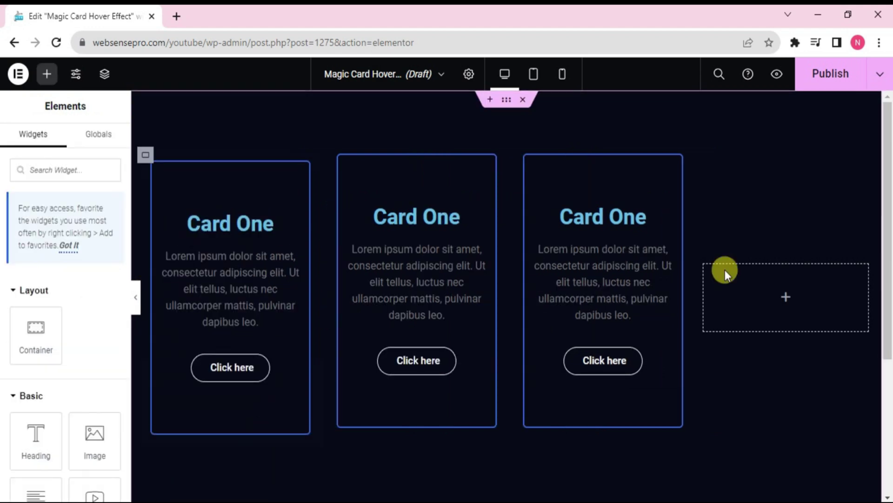
{"action": "right_click", "coordinate": [704, 270]}
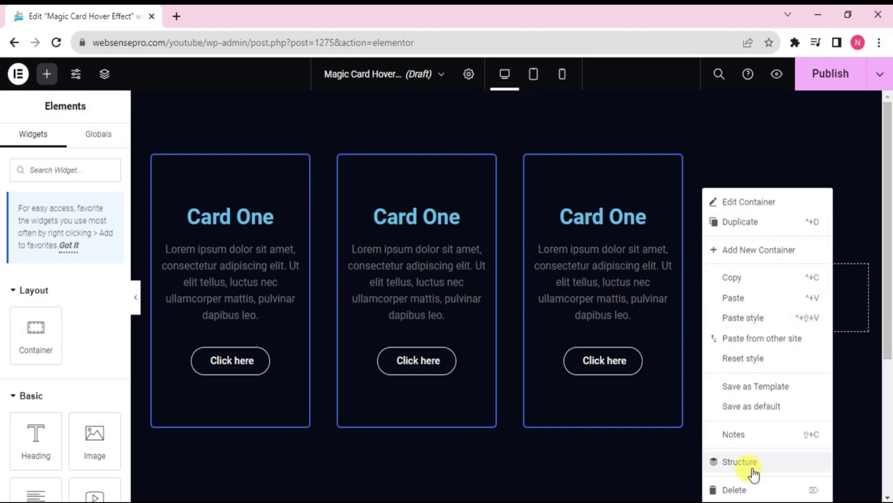
{"action": "left_click", "coordinate": [724, 489]}
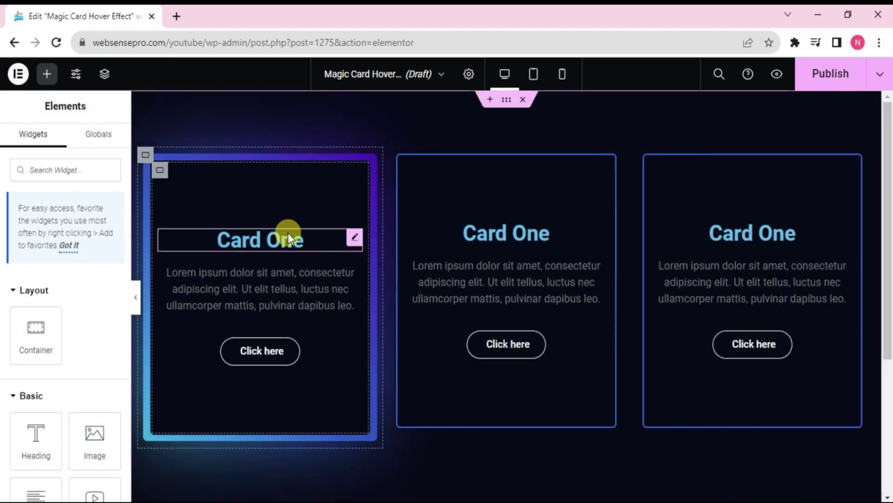
Step: Change the middle card's heading to 'Card Two'
{"action": "left_click", "coordinate": [288, 235]}
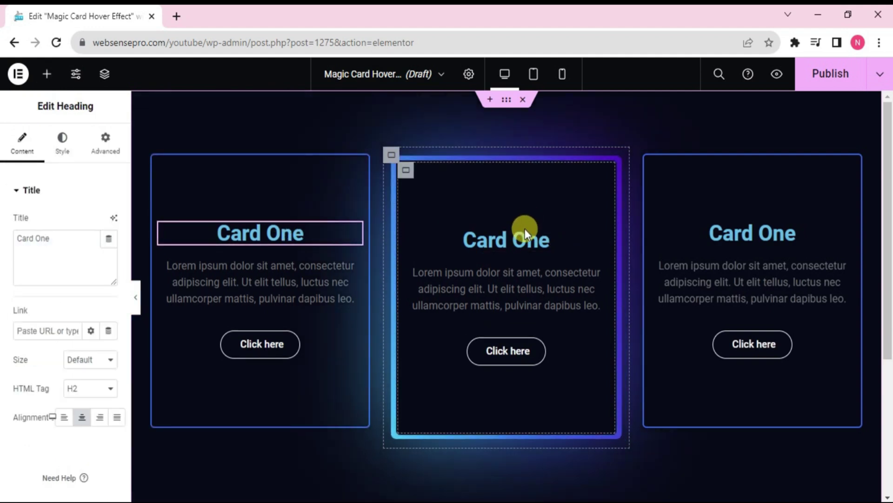
{"action": "left_click", "coordinate": [551, 237]}
{"action": "key", "text": "BackSpace"}
{"action": "key", "text": "BackSpace"}
{"action": "key", "text": "BackSpace"}
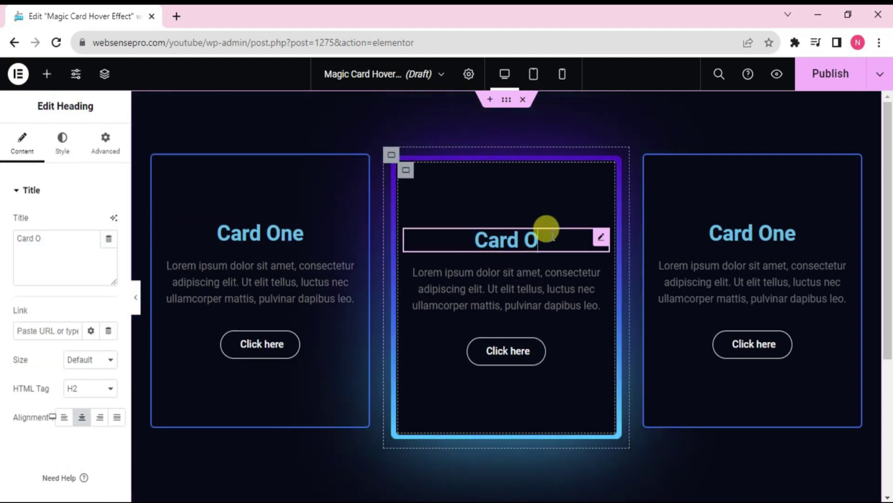
{"action": "type", "text": "Two"}
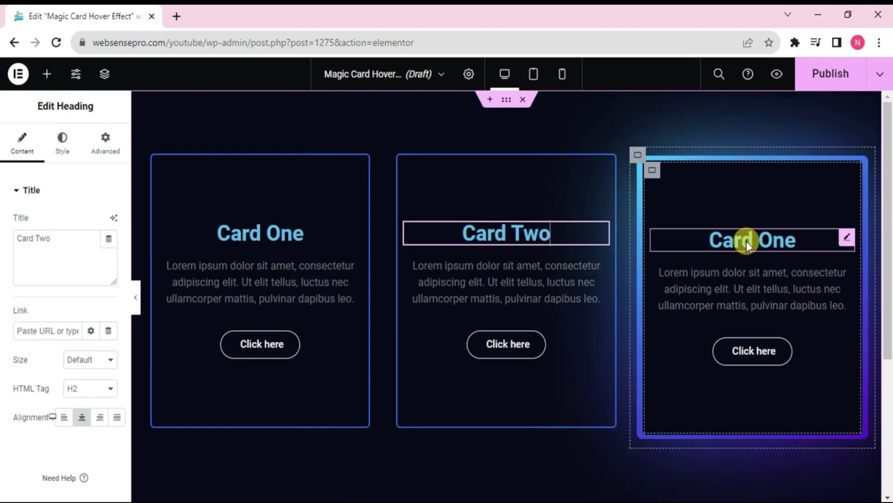
Step: Change the right card's heading to 'Card Three'
{"action": "left_click", "coordinate": [797, 237]}
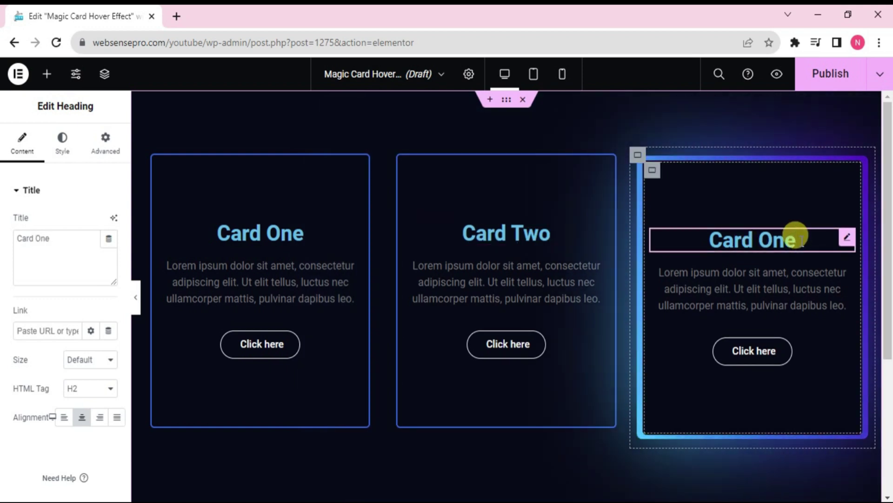
{"action": "key", "text": "BackSpace"}
{"action": "key", "text": "BackSpace"}
{"action": "key", "text": "BackSpace"}
{"action": "type", "text": "Thr"}
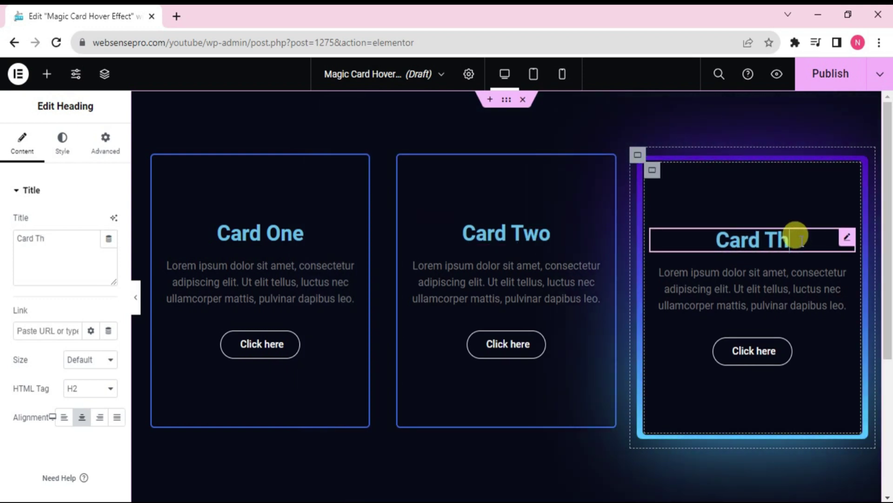
{"action": "type", "text": "ee"}
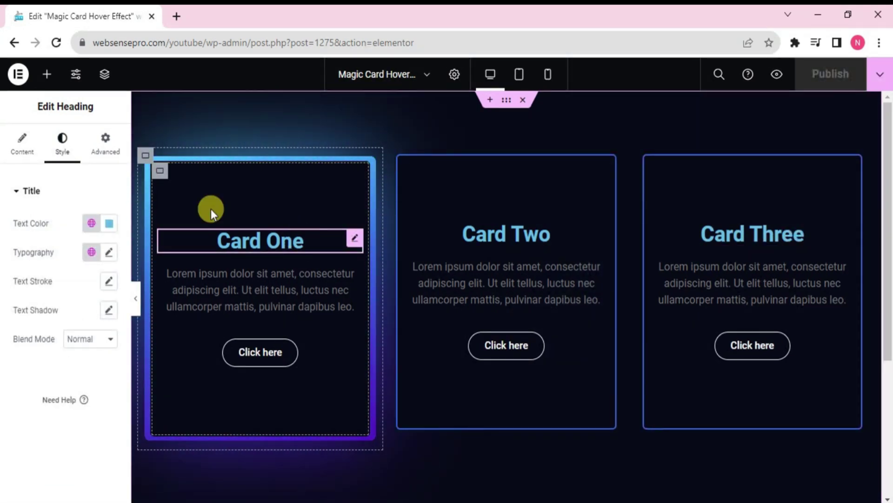
Step: Set the Text Color of Card One's heading and Text Editor paragraph to hex #DBE3E7
{"action": "left_click", "coordinate": [108, 228]}
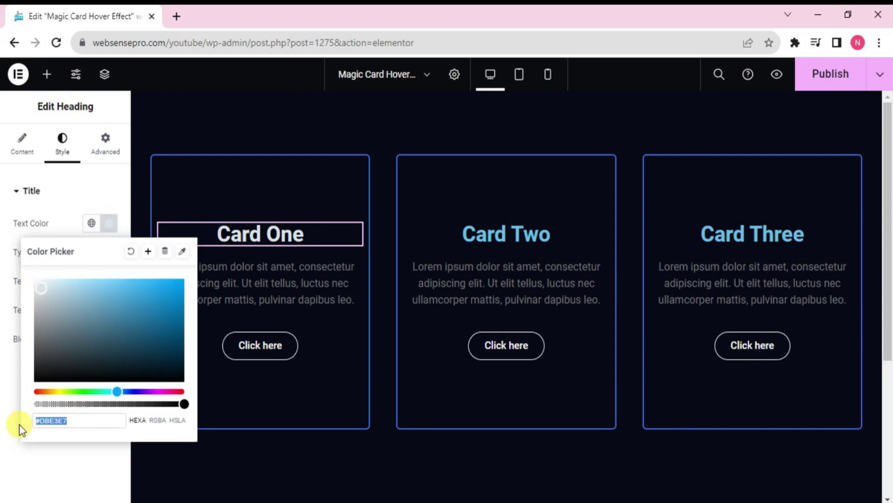
{"action": "left_click", "coordinate": [298, 265]}
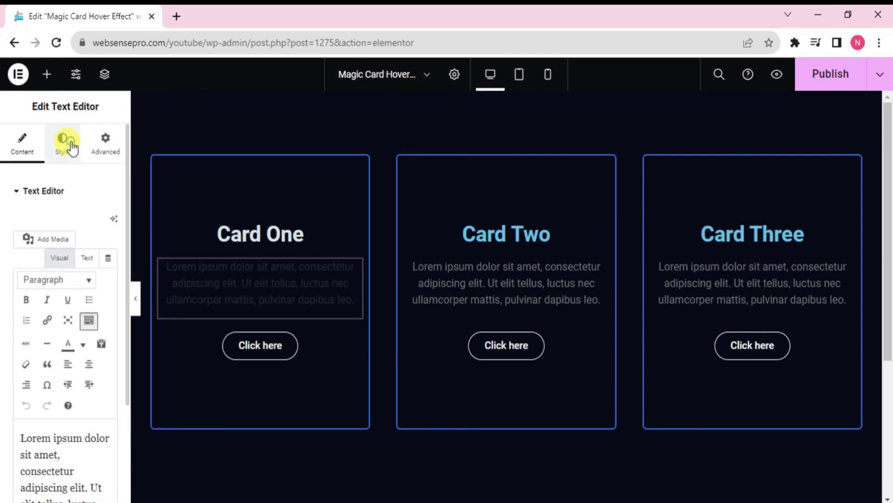
{"action": "left_click", "coordinate": [72, 148]}
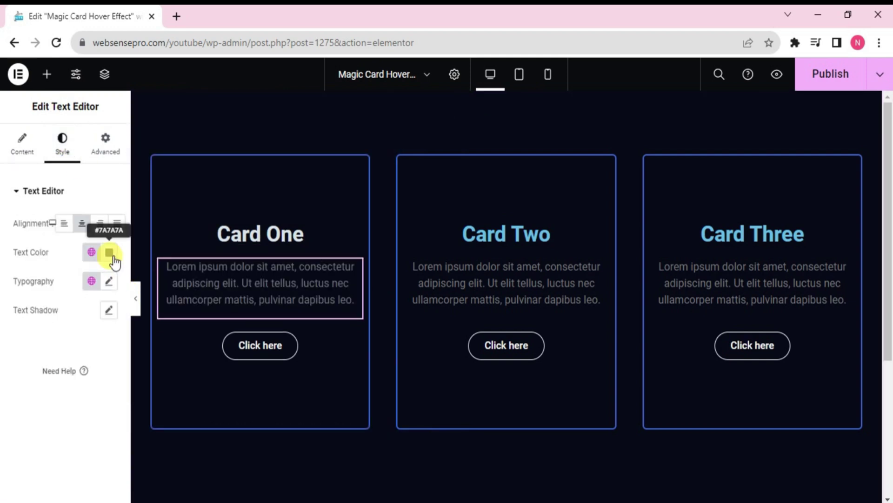
{"action": "left_click", "coordinate": [112, 255]}
{"action": "type", "text": "#DBE3E7"}
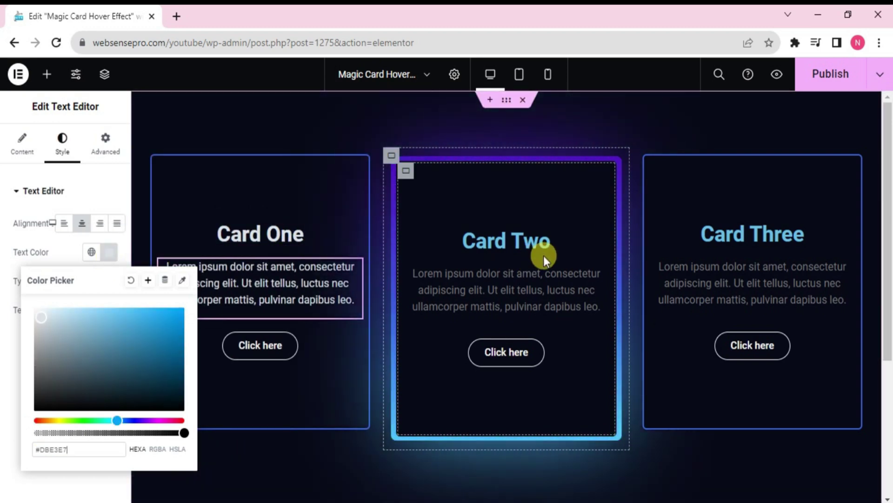
{"action": "left_click", "coordinate": [355, 97]}
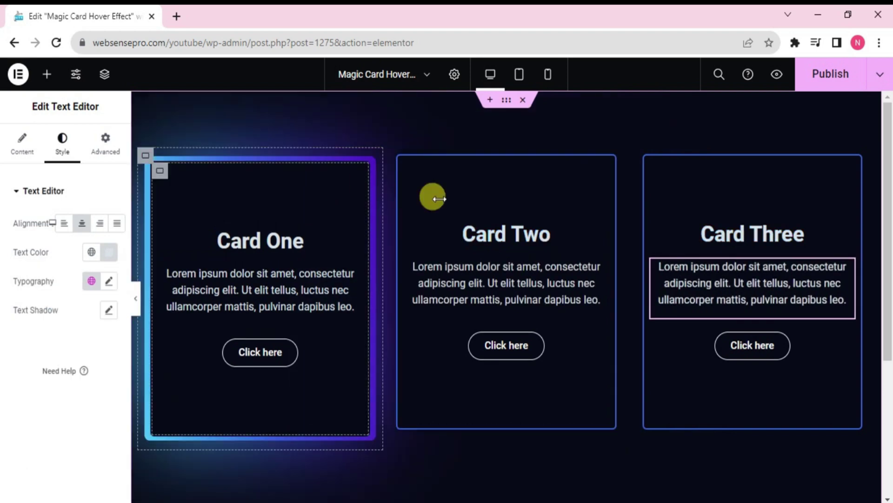